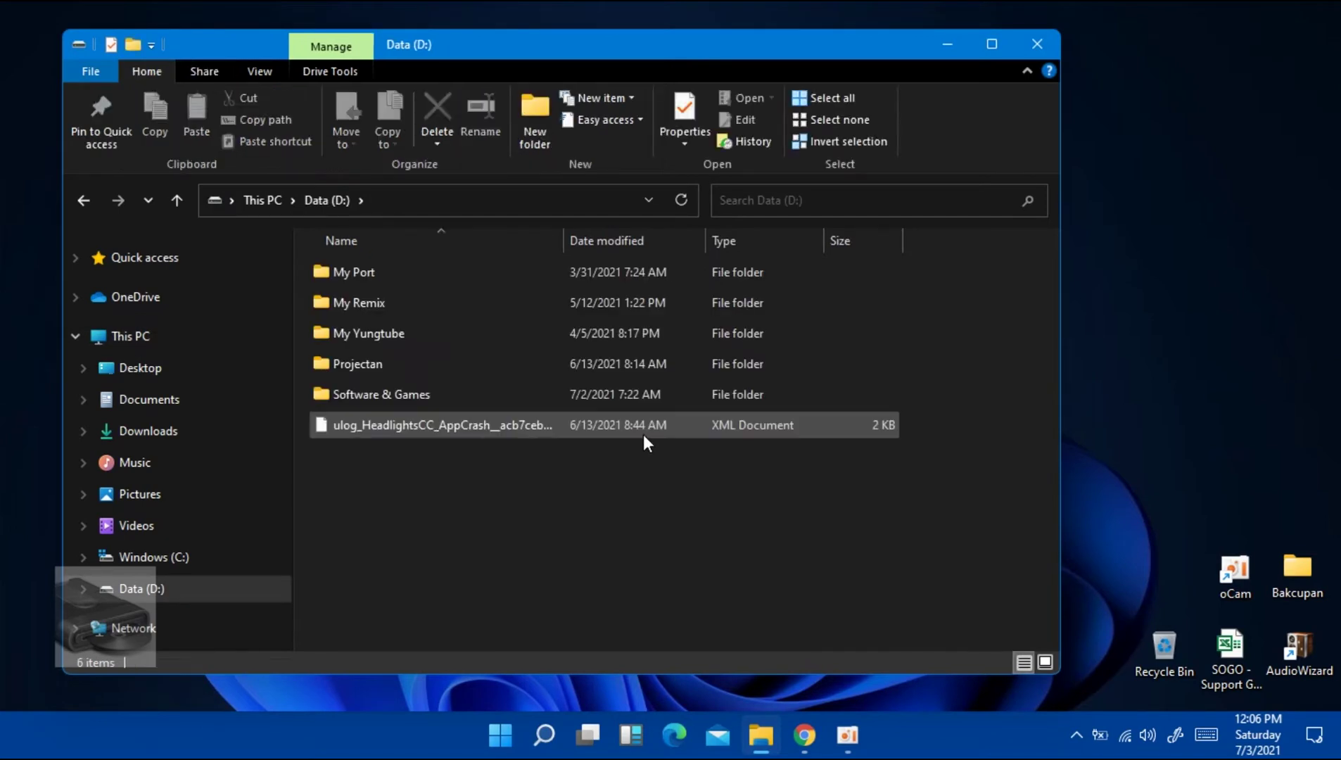
# - Display the contents of the Data (D:) drive as large thumbnails and close the folder window
pyautogui.click(1044, 662)
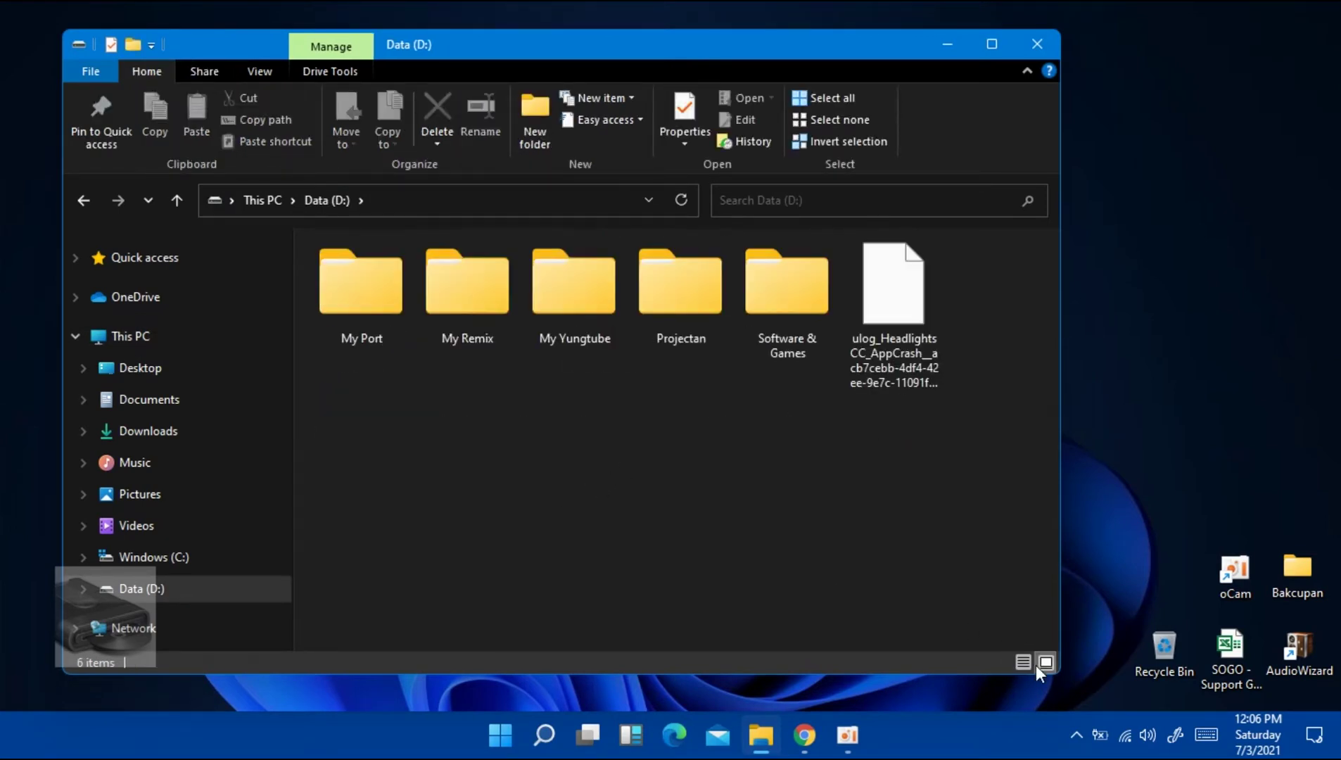
pyautogui.rightClick(609, 451)
pyautogui.click(663, 251)
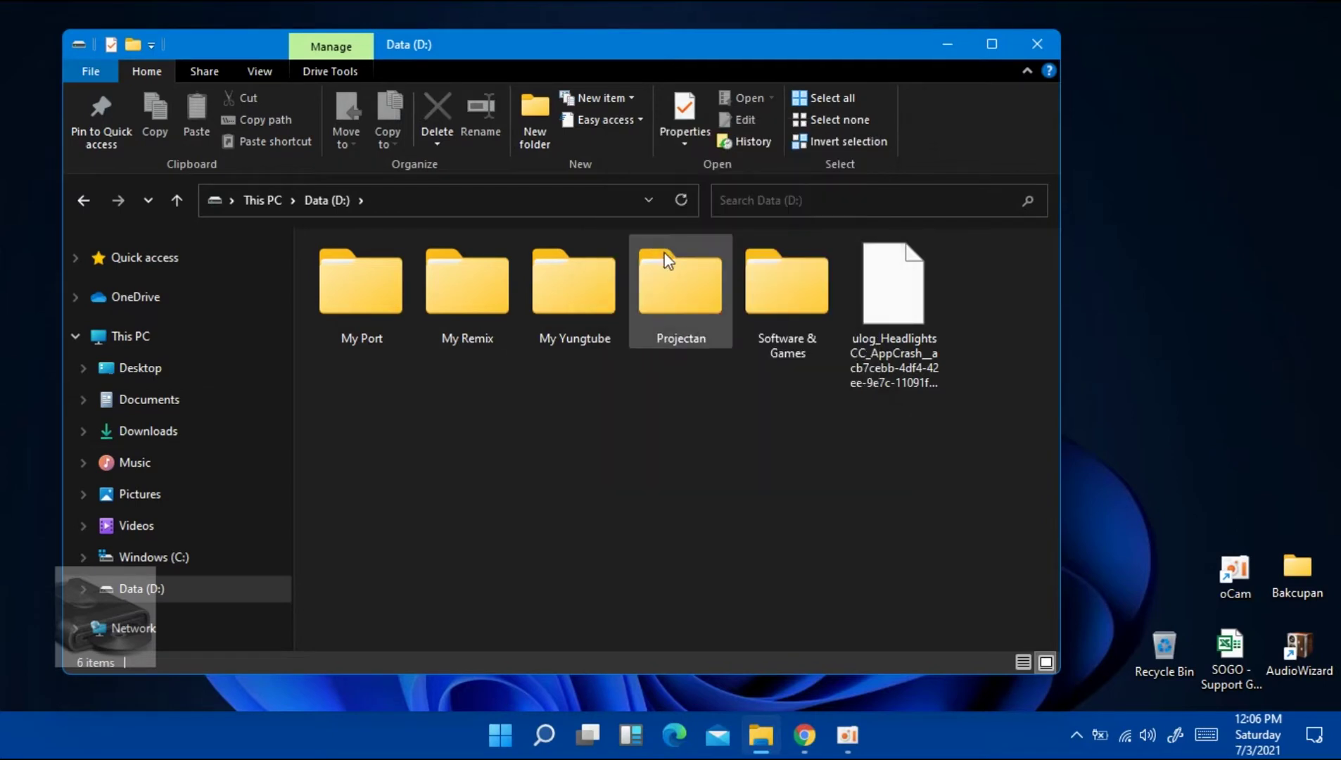
pyautogui.click(1034, 46)
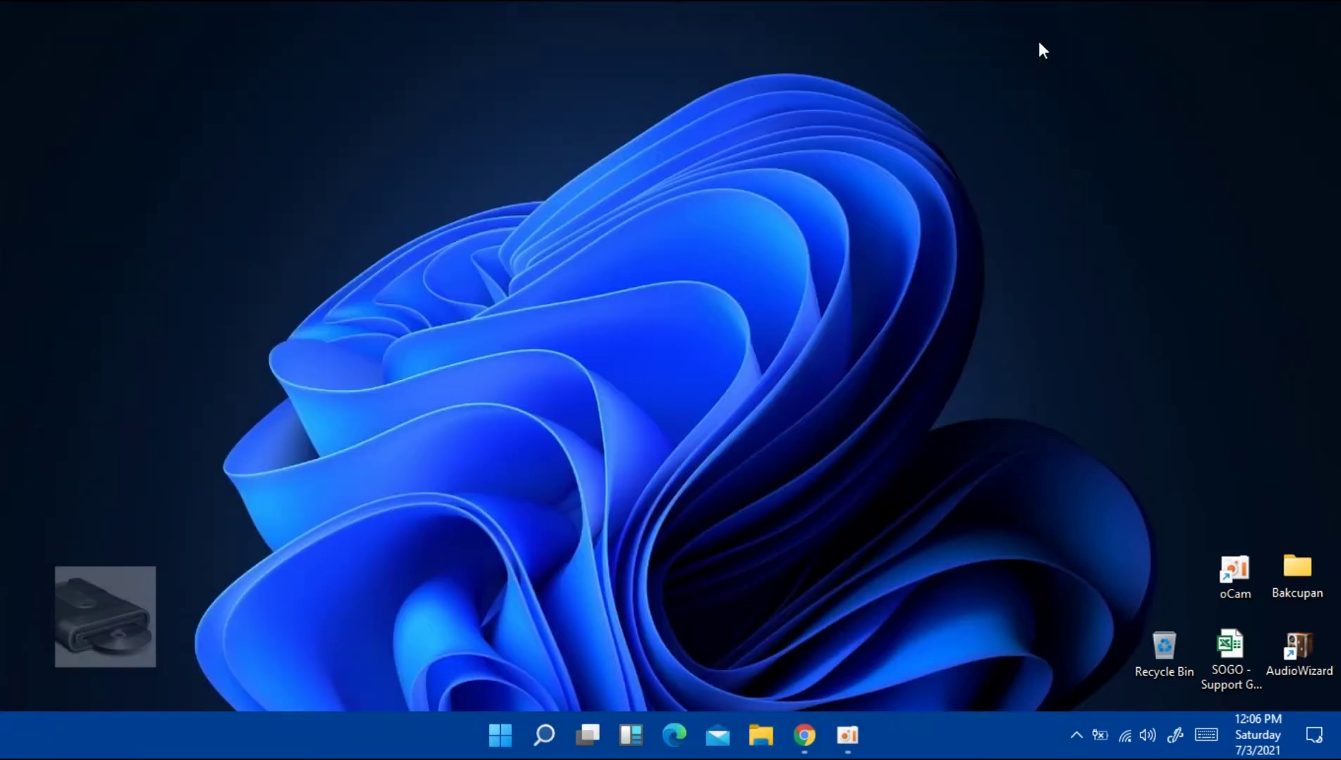
# - Look through the Update & Security section of the Windows Settings and return to the Settings home page
pyautogui.rightClick(500, 734)
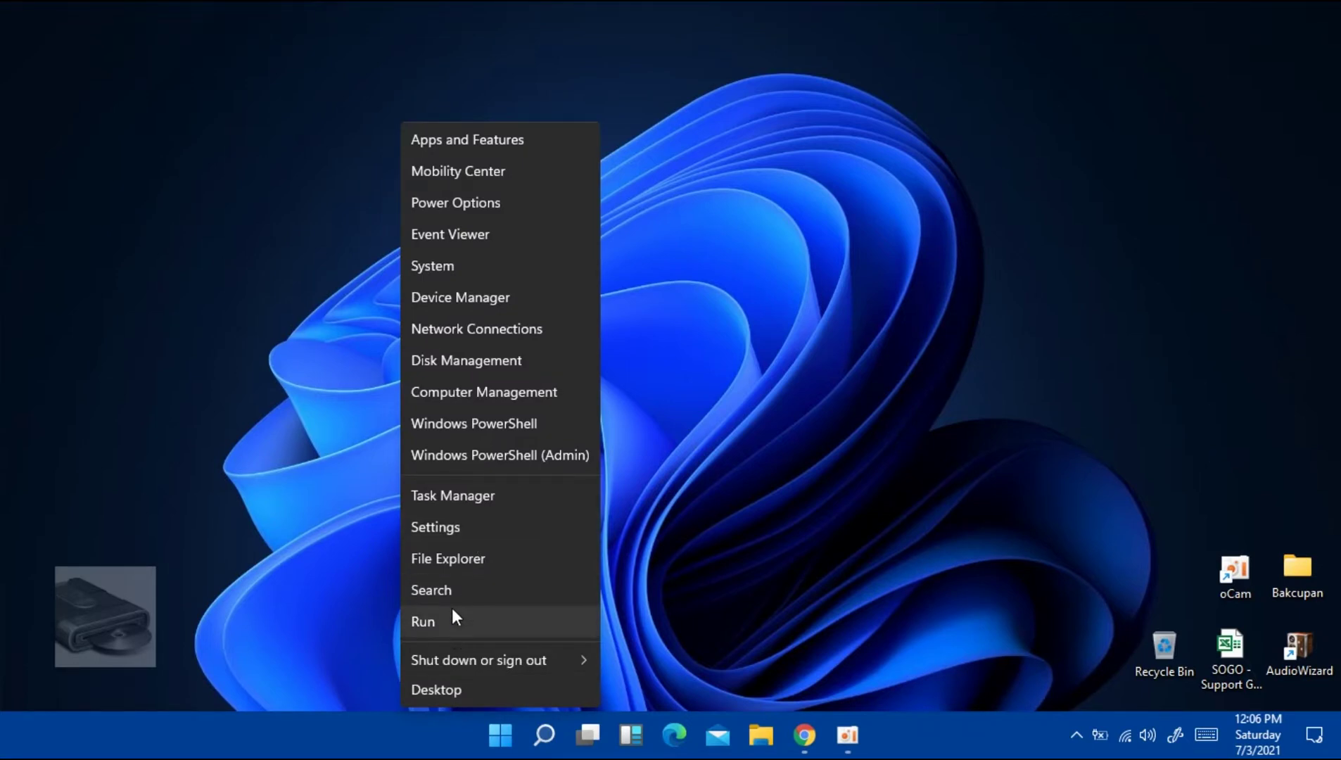
pyautogui.click(458, 529)
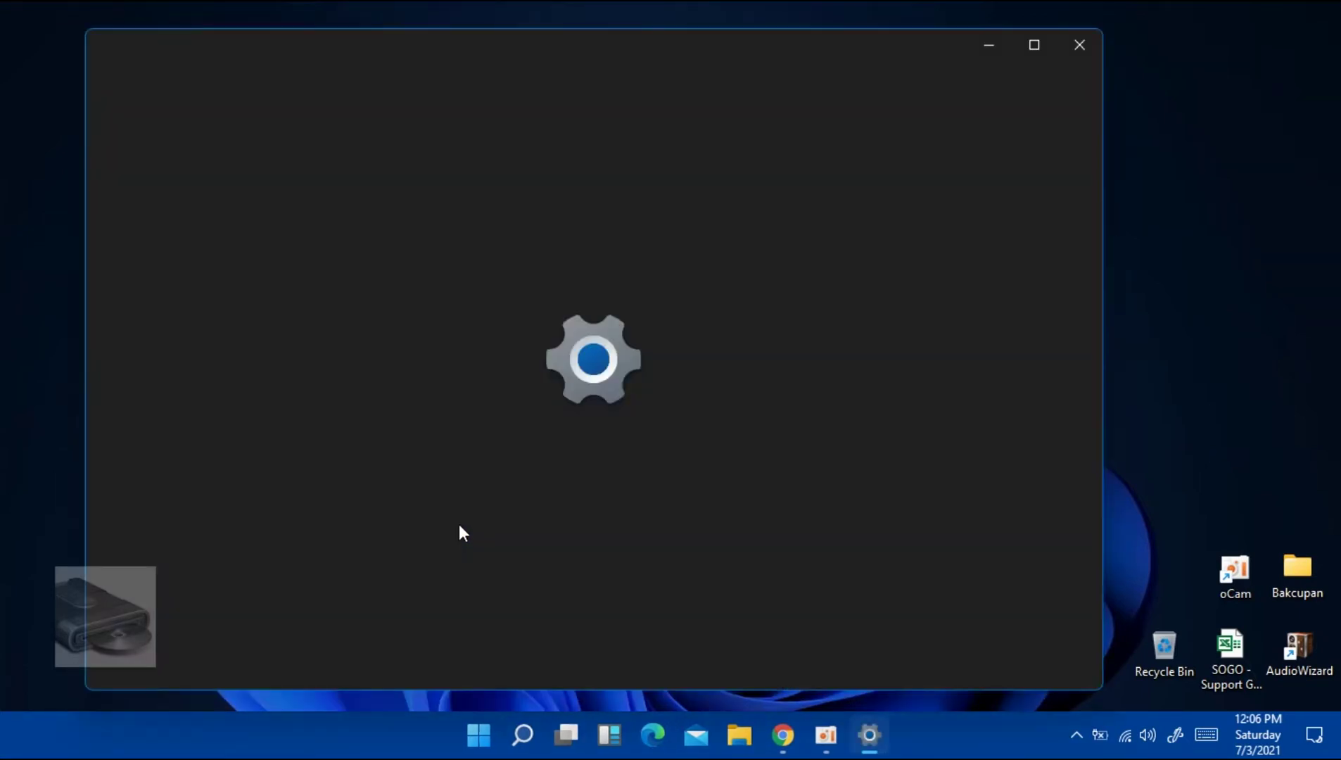
pyautogui.scroll(-2, 485, 485)
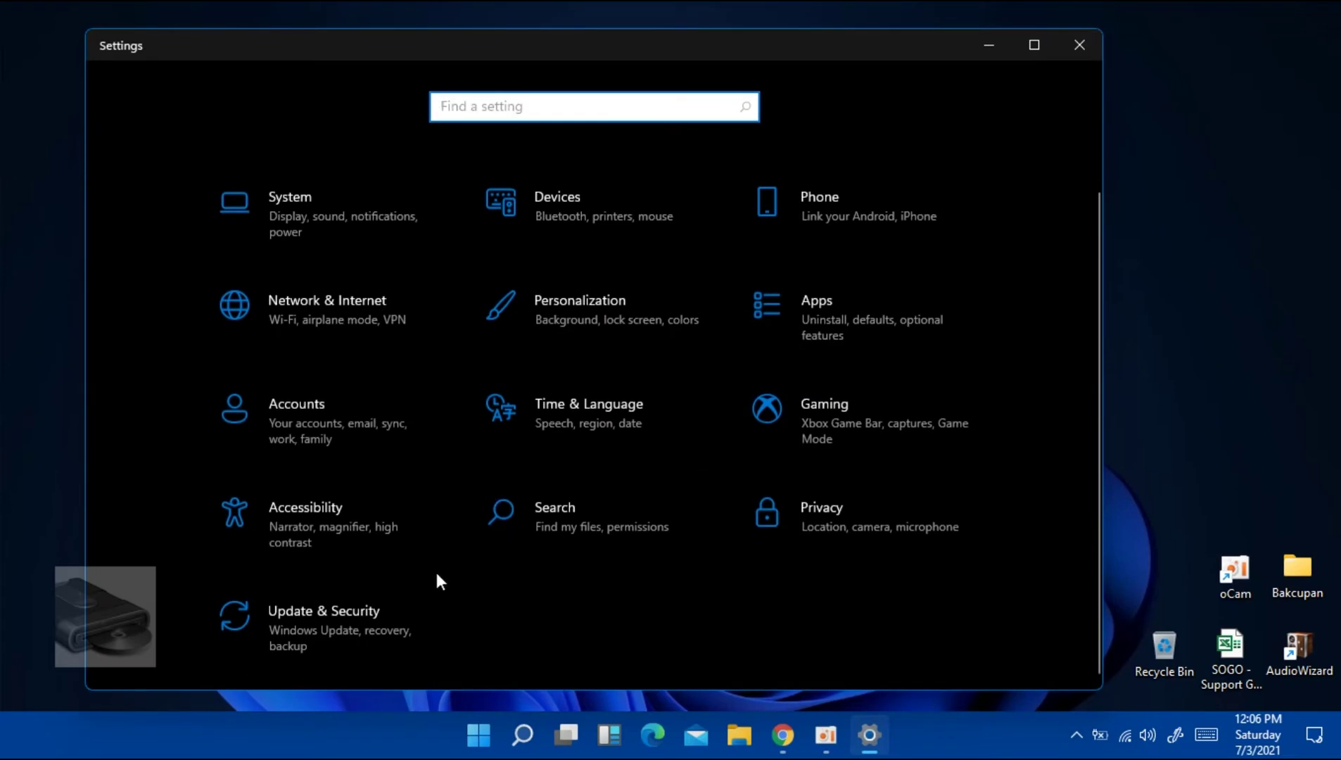
pyautogui.click(337, 625)
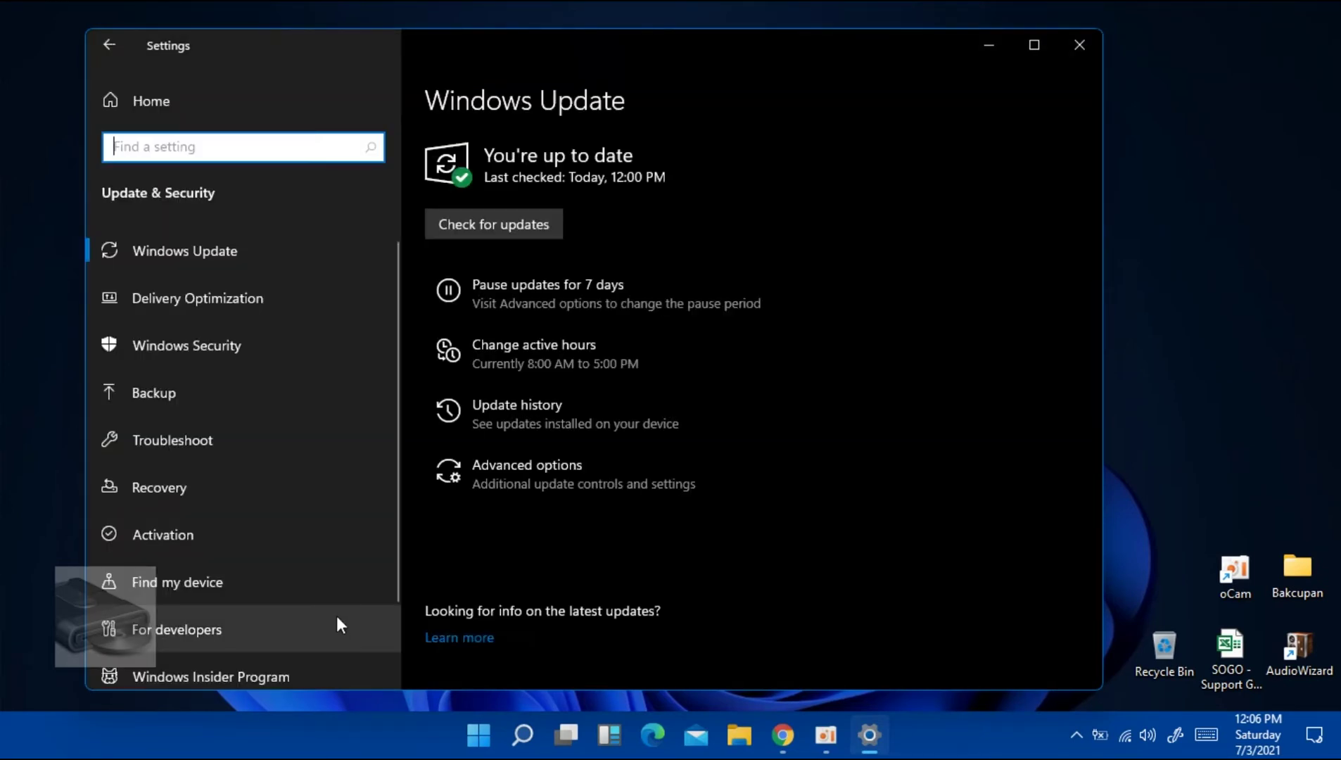
pyautogui.scroll(-2, 331, 612)
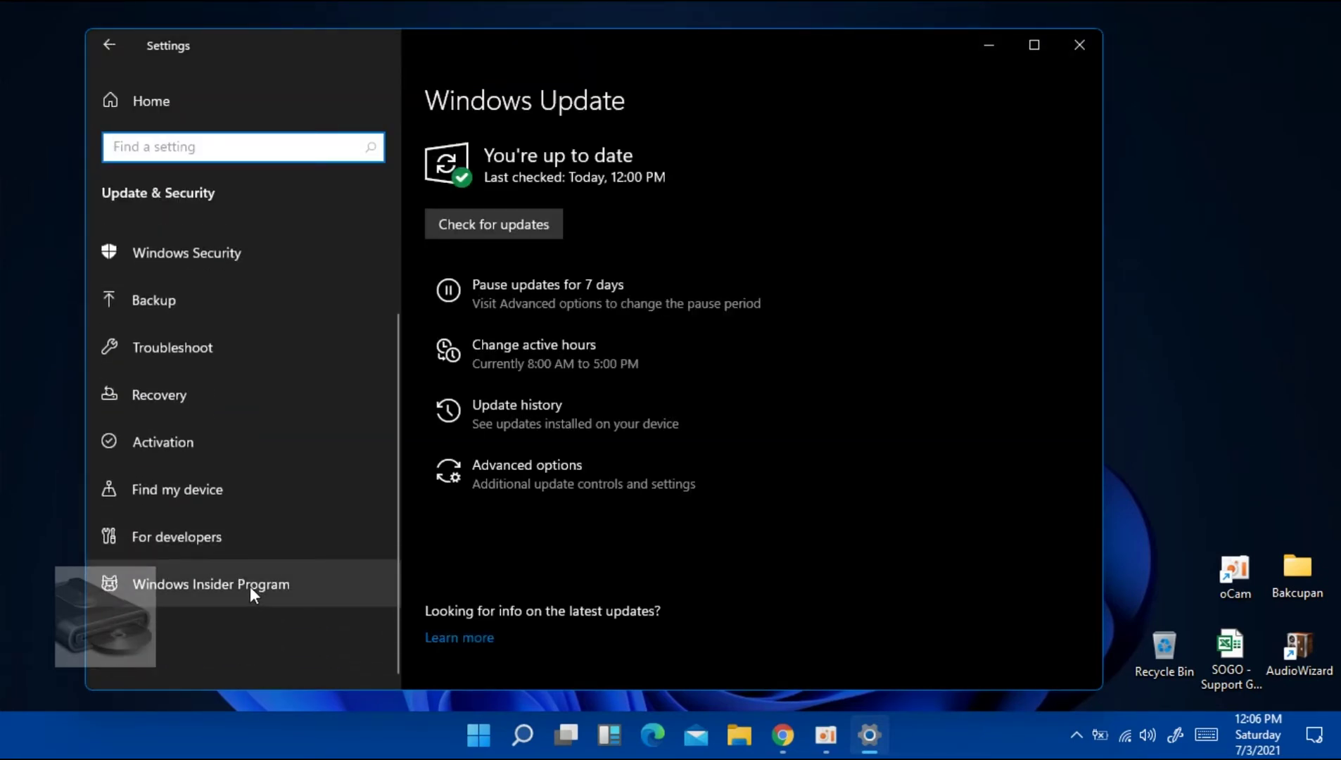
pyautogui.scroll(2, 249, 585)
pyautogui.click(110, 45)
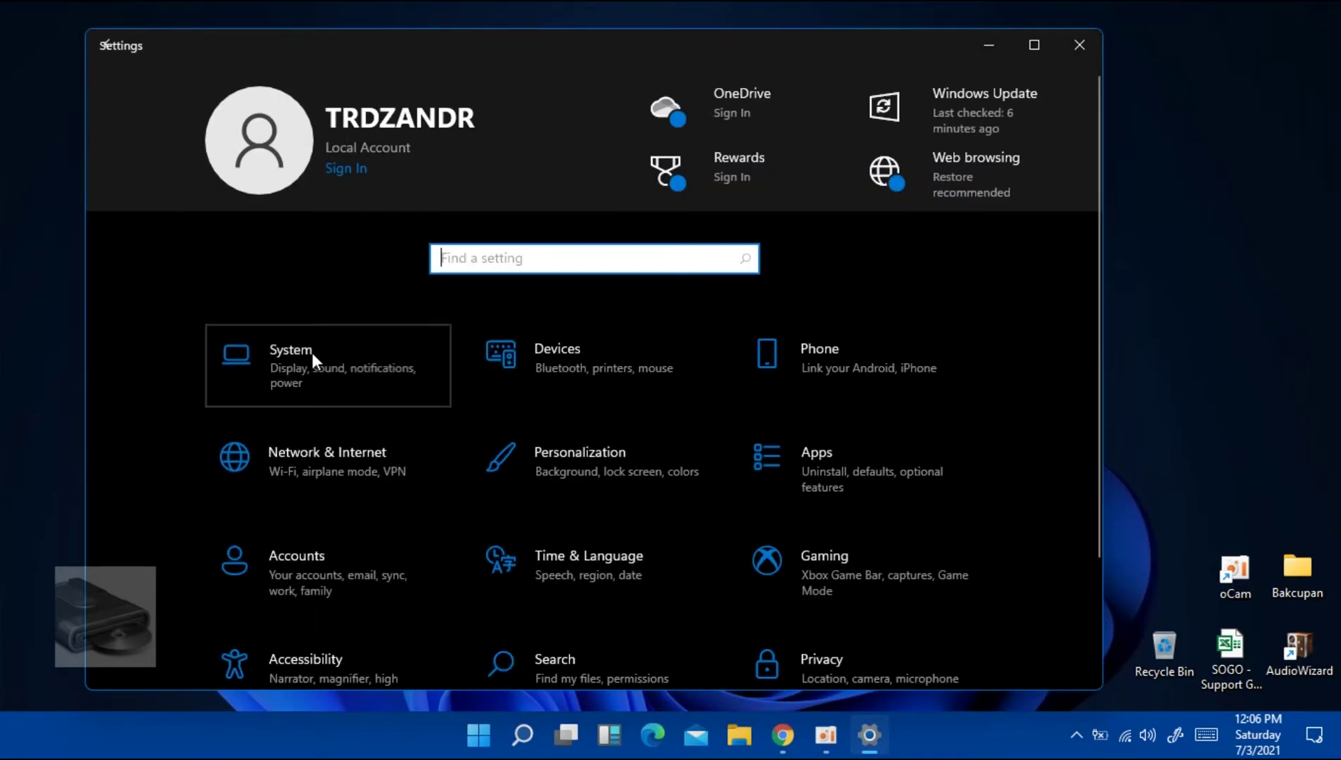
# - Review the device and Windows specifications on the system's About page, and close Settings
pyautogui.click(312, 352)
pyautogui.scroll(-3, 296, 599)
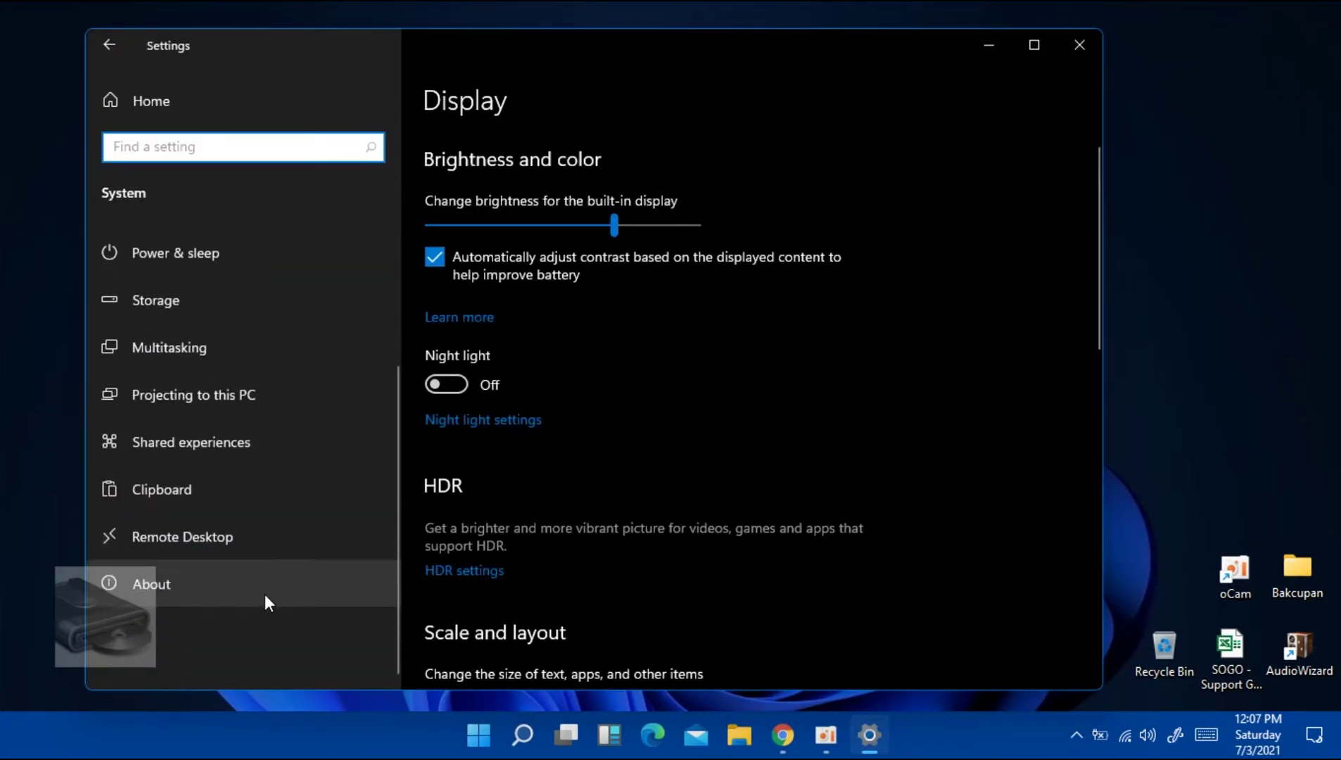
pyautogui.click(224, 583)
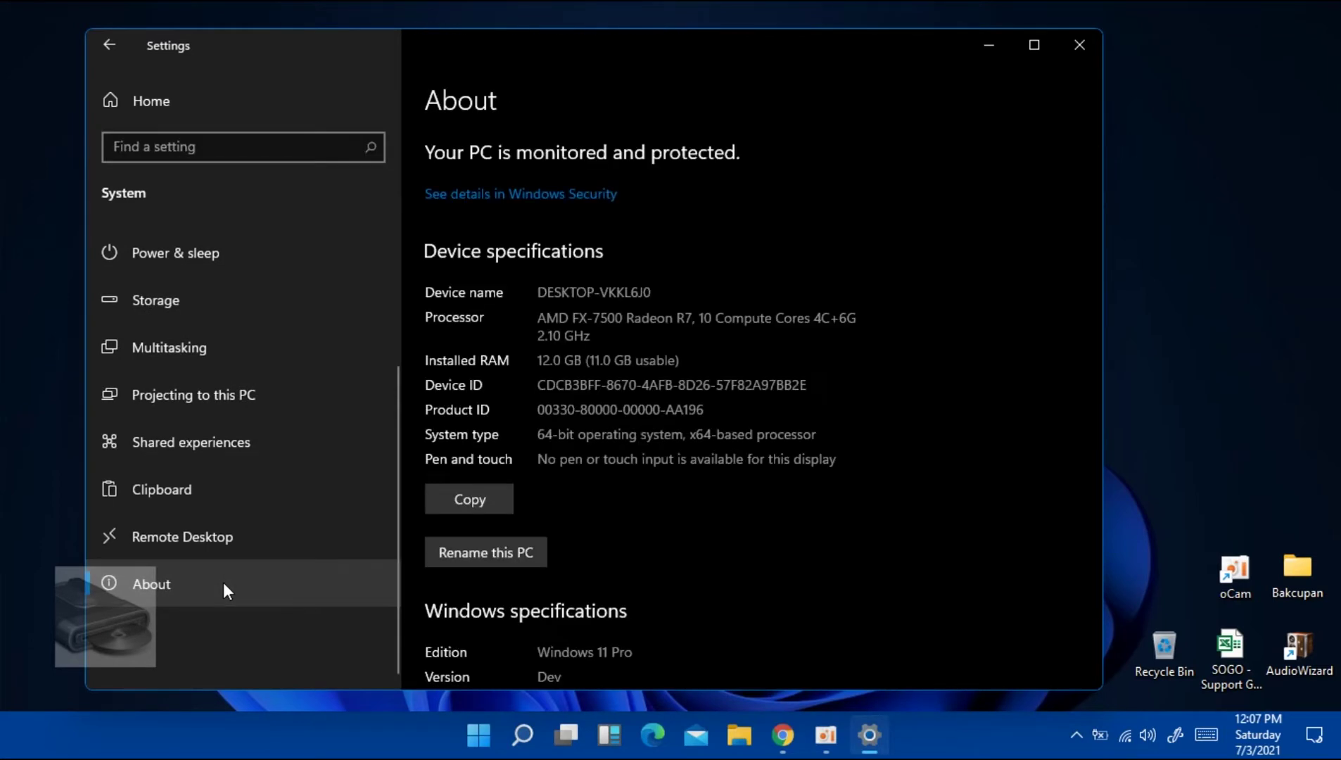
pyautogui.scroll(-5, 832, 502)
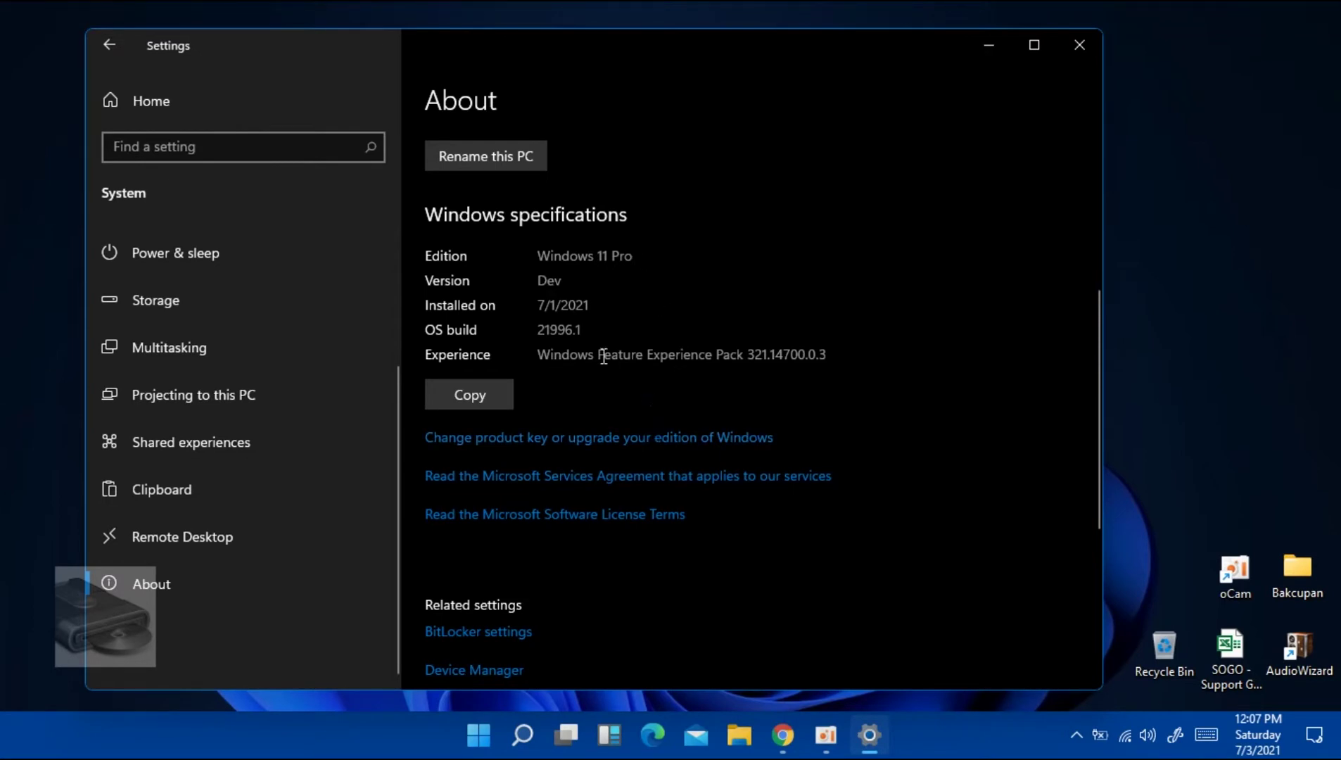
pyautogui.scroll(-4, 837, 373)
pyautogui.scroll(1, 830, 383)
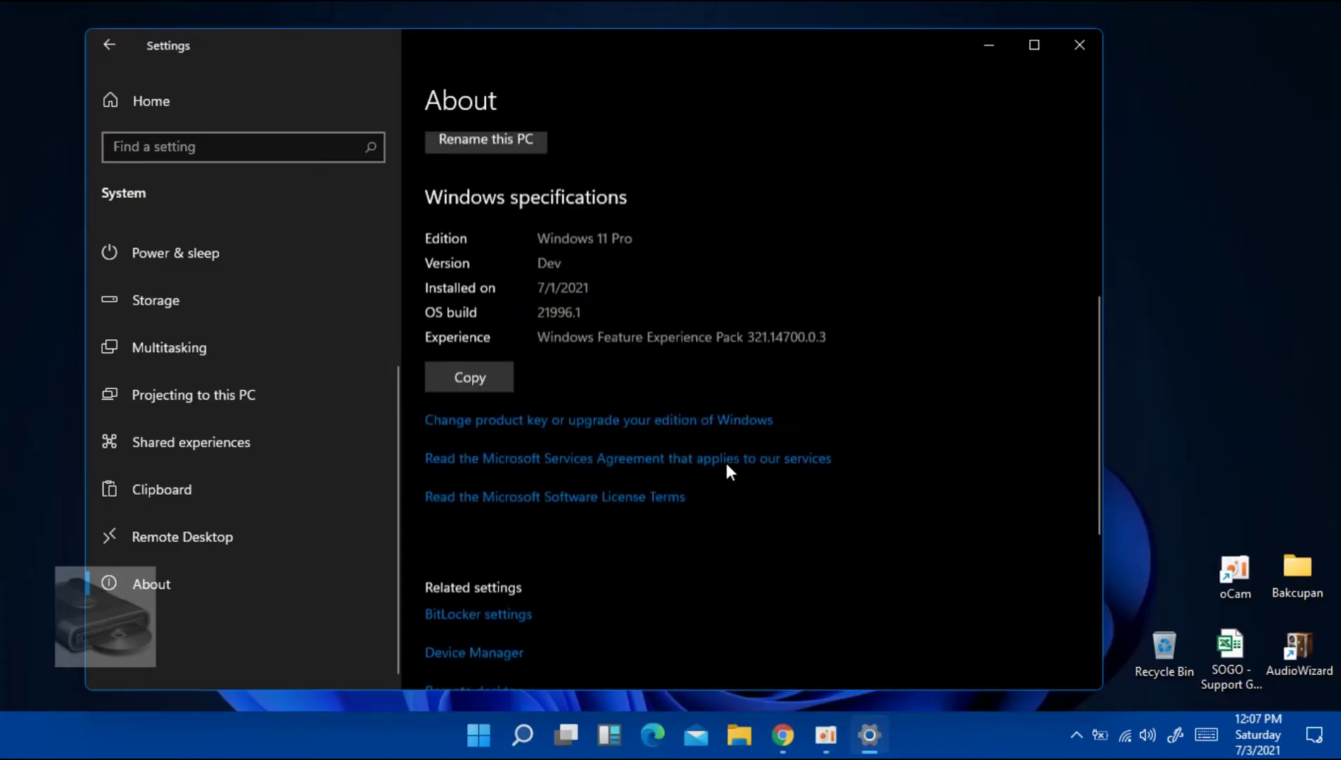
pyautogui.scroll(1, 726, 470)
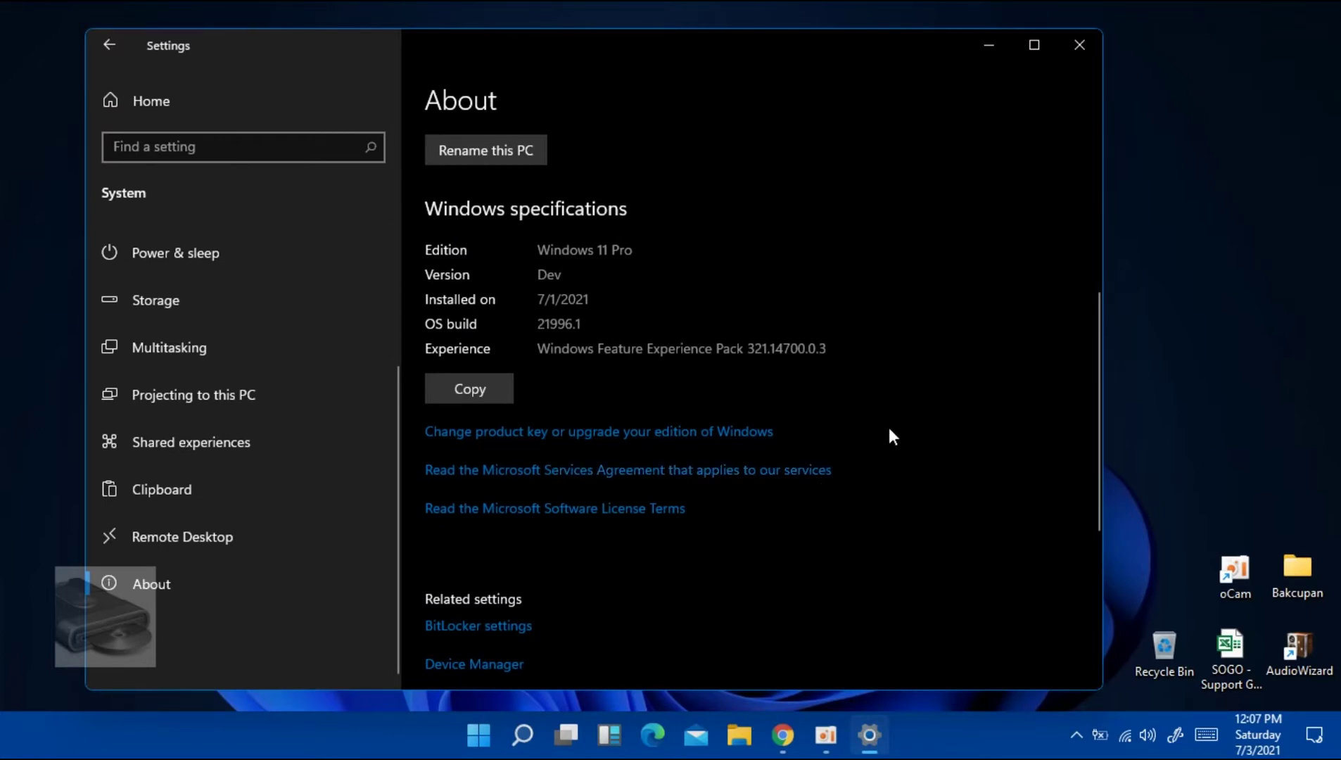
pyautogui.scroll(5, 929, 492)
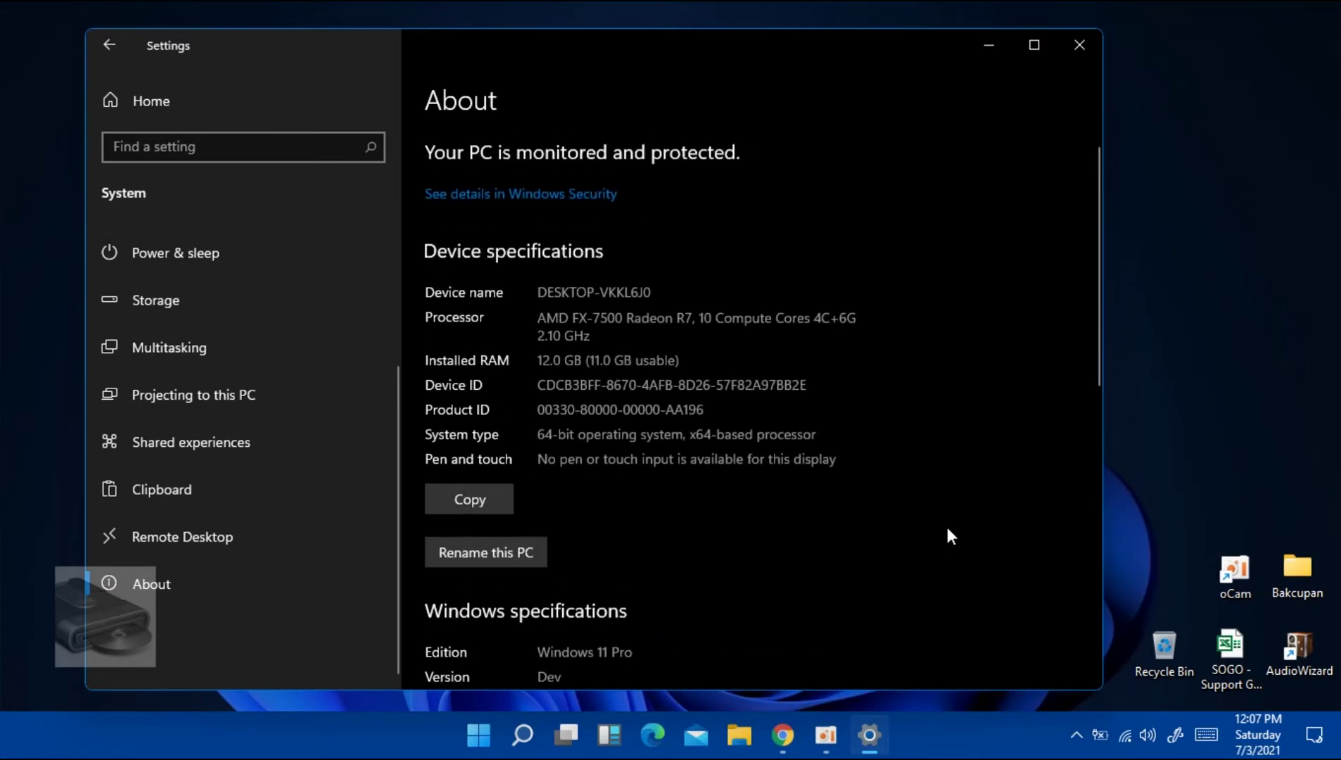
pyautogui.click(1083, 42)
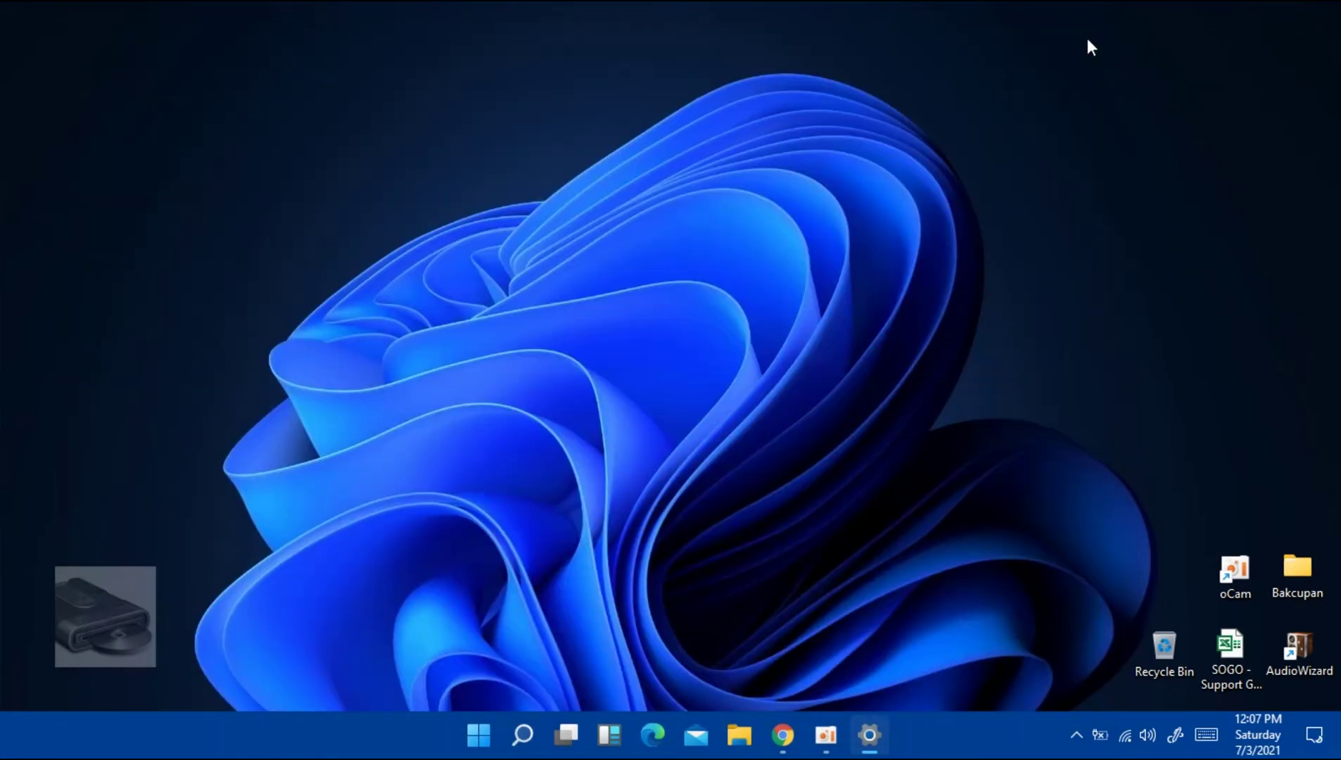
pyautogui.rightClick(658, 280)
pyautogui.click(678, 388)
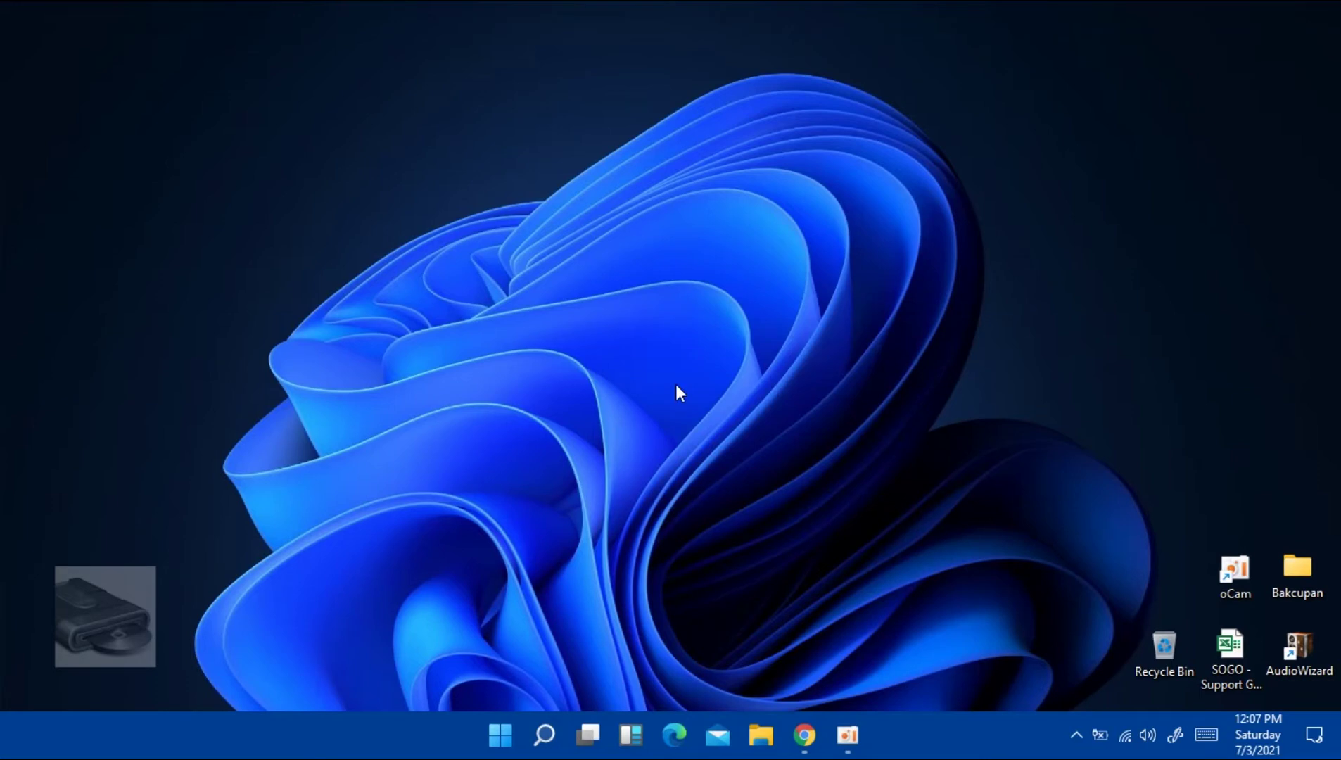
pyautogui.click(1076, 720)
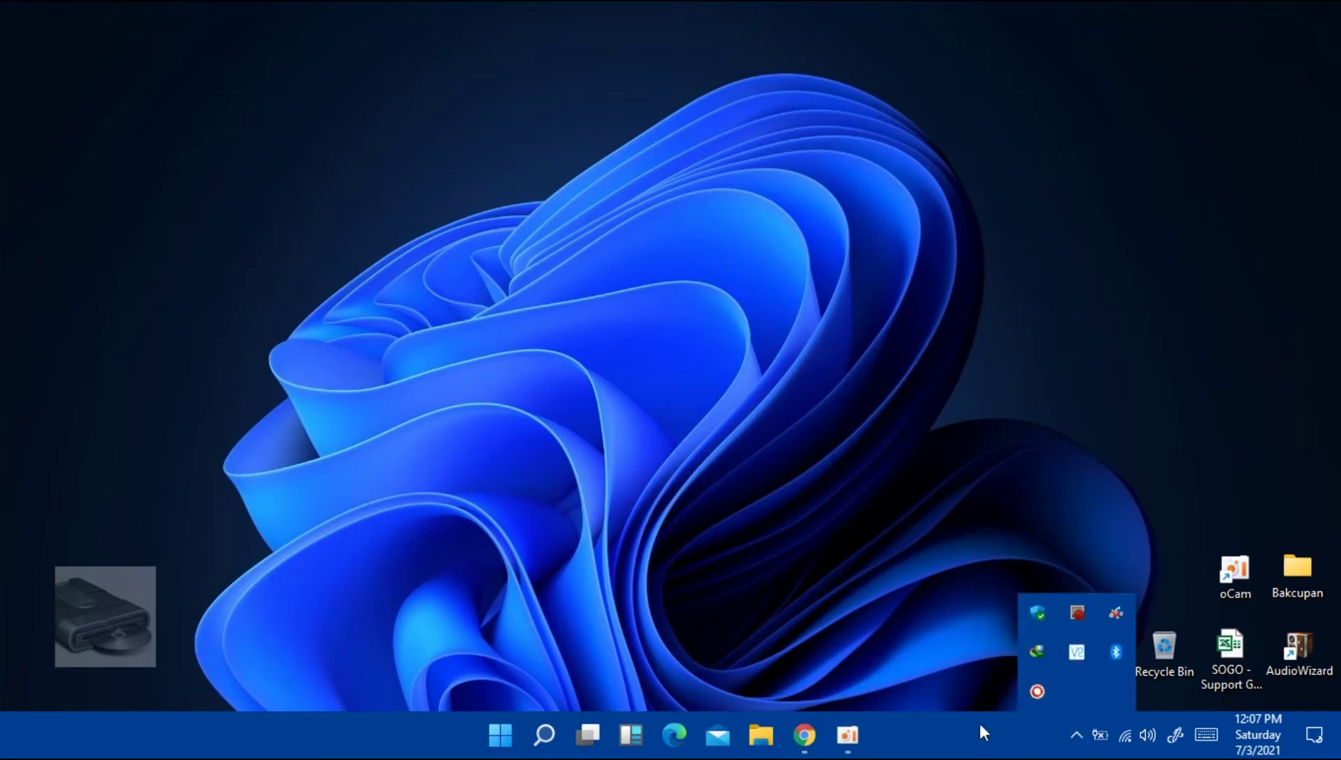
# - Run setup.exe from the Win 11 folder inside Software & Games on the Data (D:) drive
pyautogui.click(760, 734)
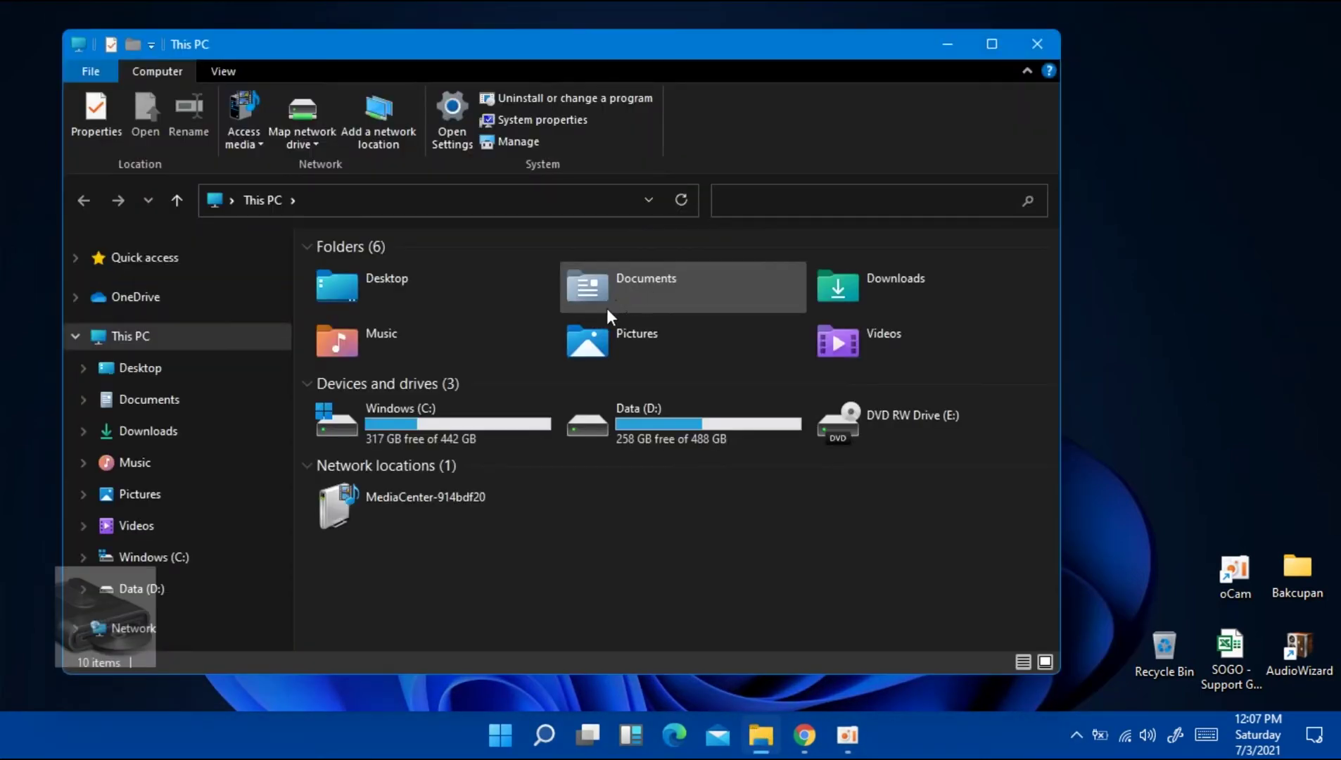
pyautogui.doubleClick(618, 439)
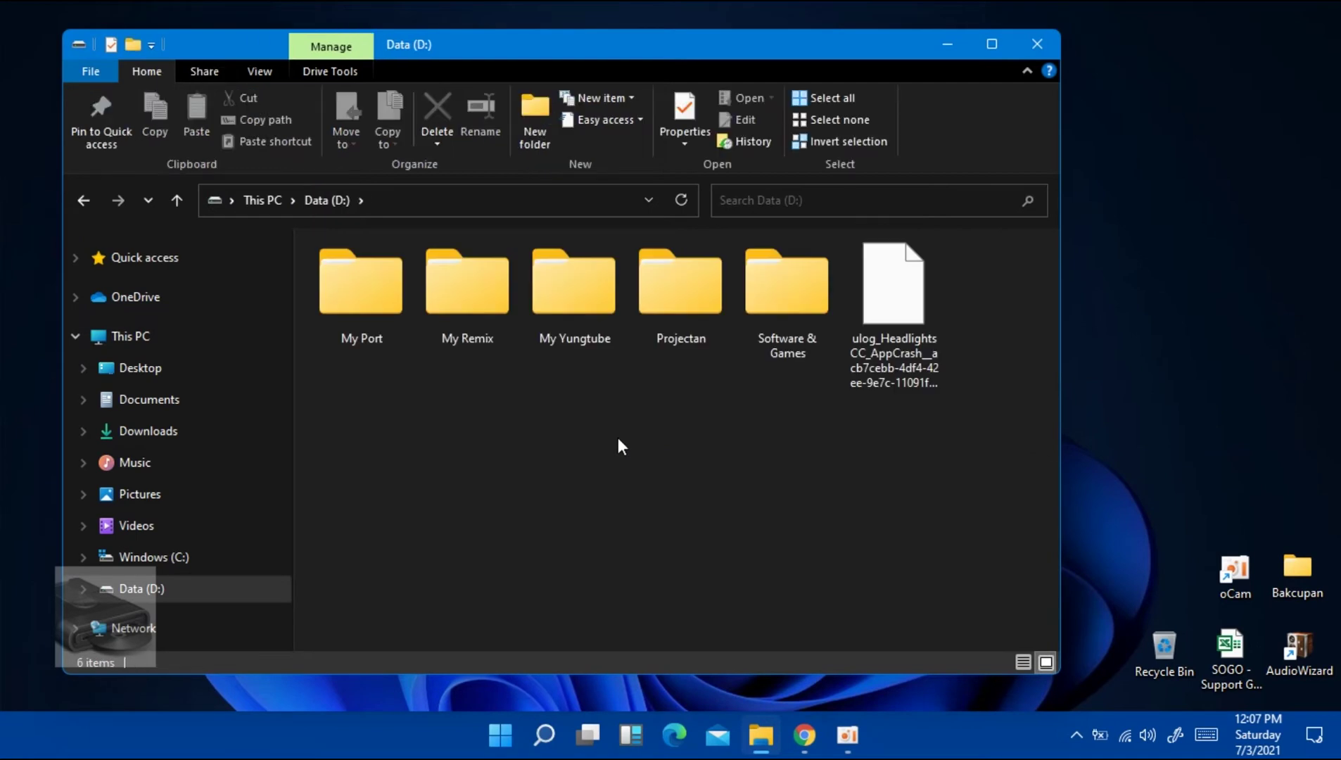
pyautogui.doubleClick(772, 284)
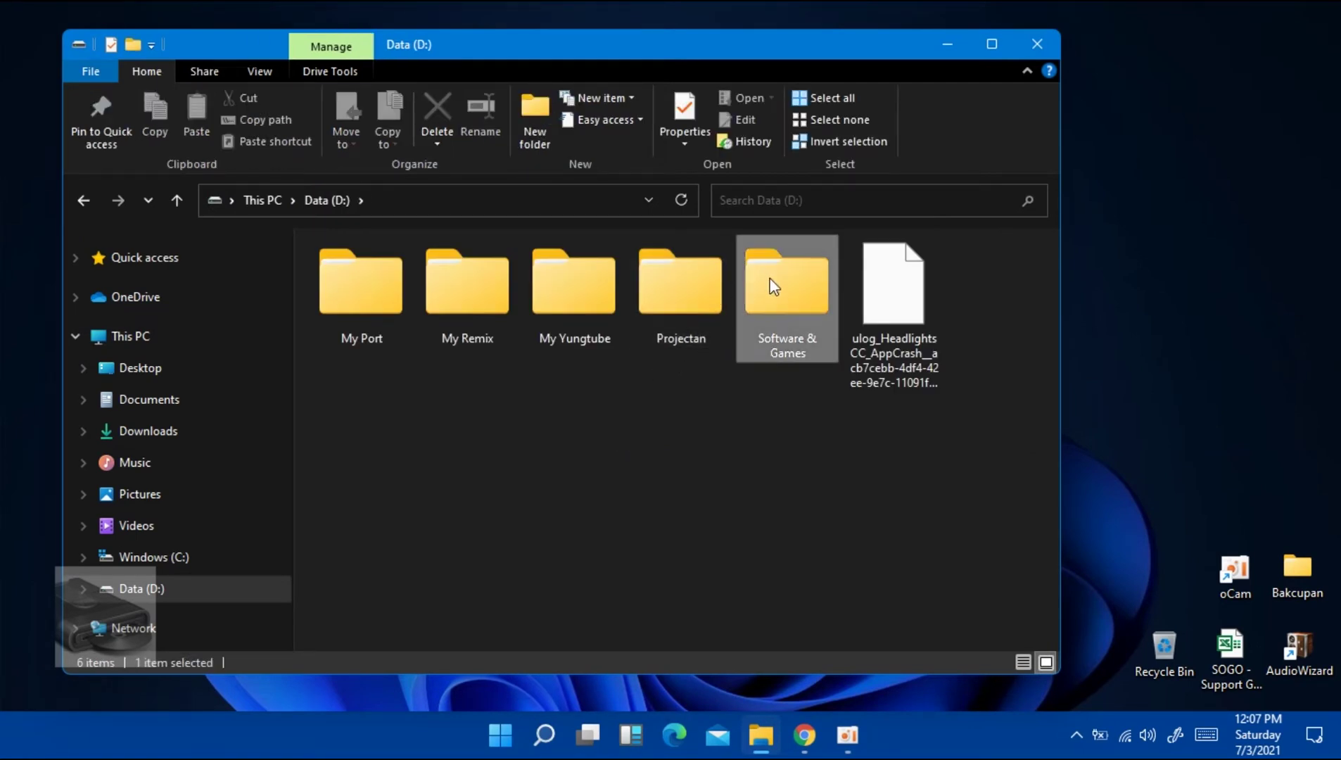
pyautogui.doubleClick(375, 270)
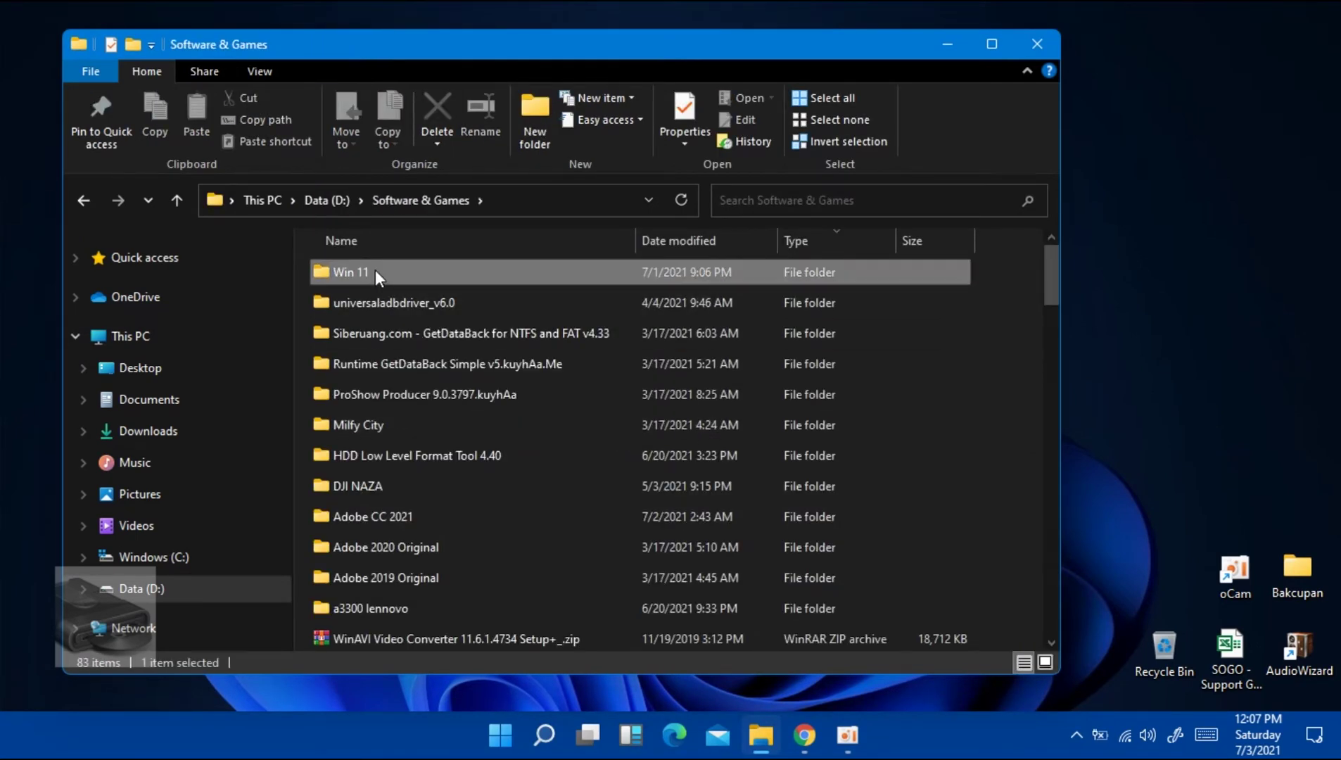
pyautogui.doubleClick(366, 546)
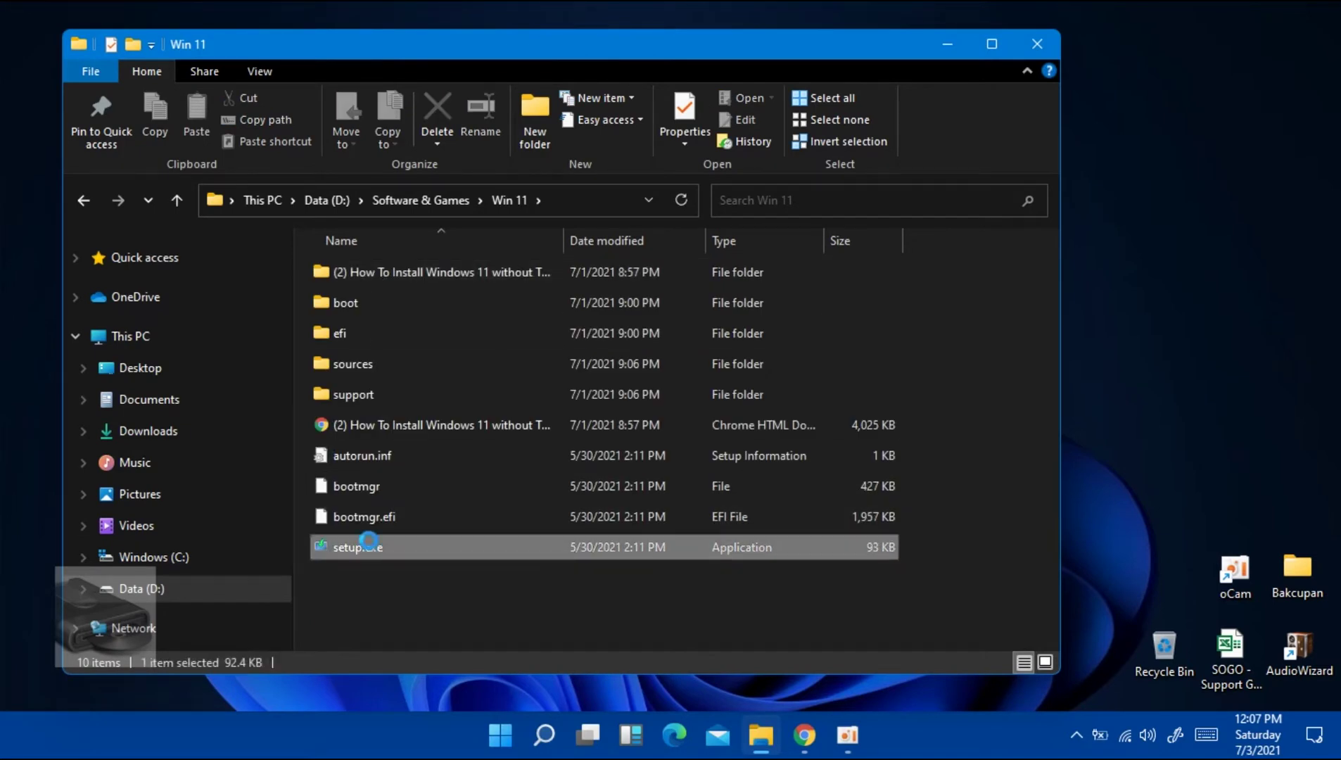
pyautogui.click(934, 45)
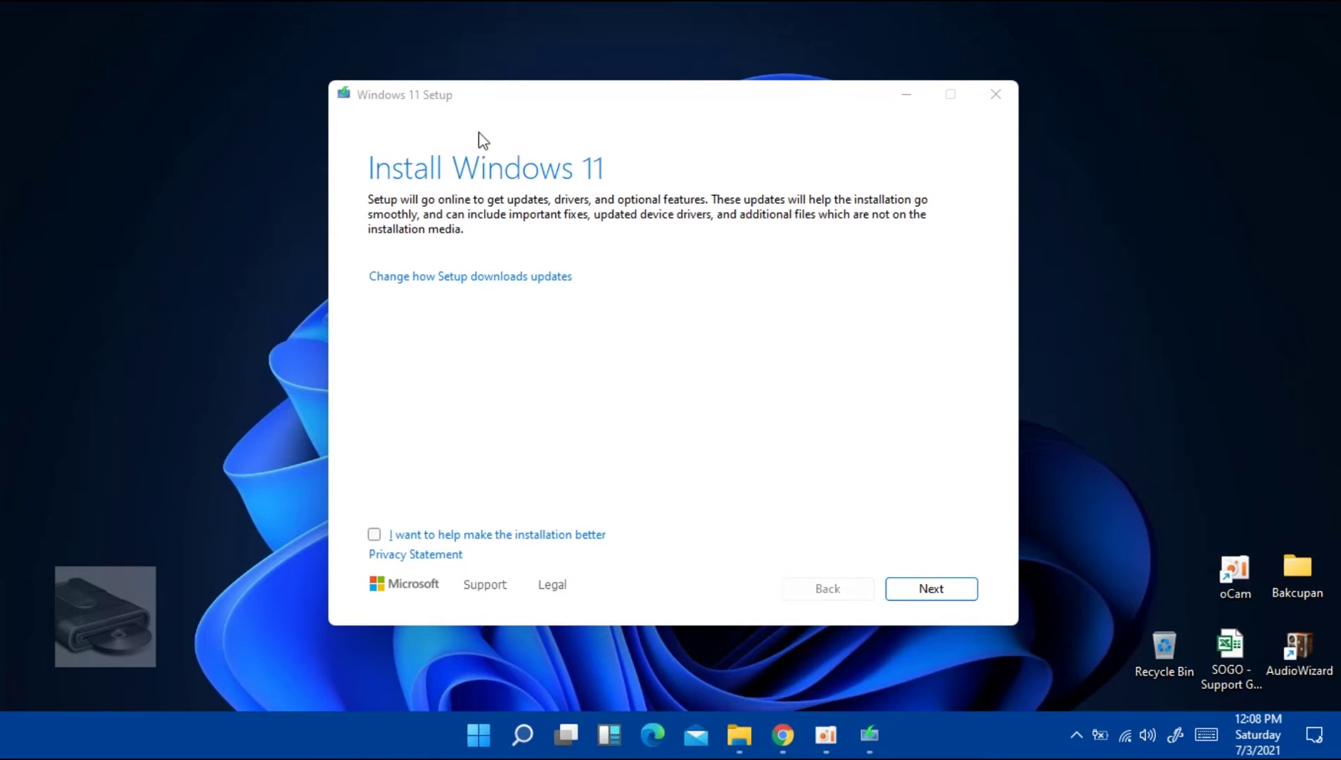
# - Set Windows 11 Setup's update download option to "Not right now" and continue the installation
pyautogui.click(556, 281)
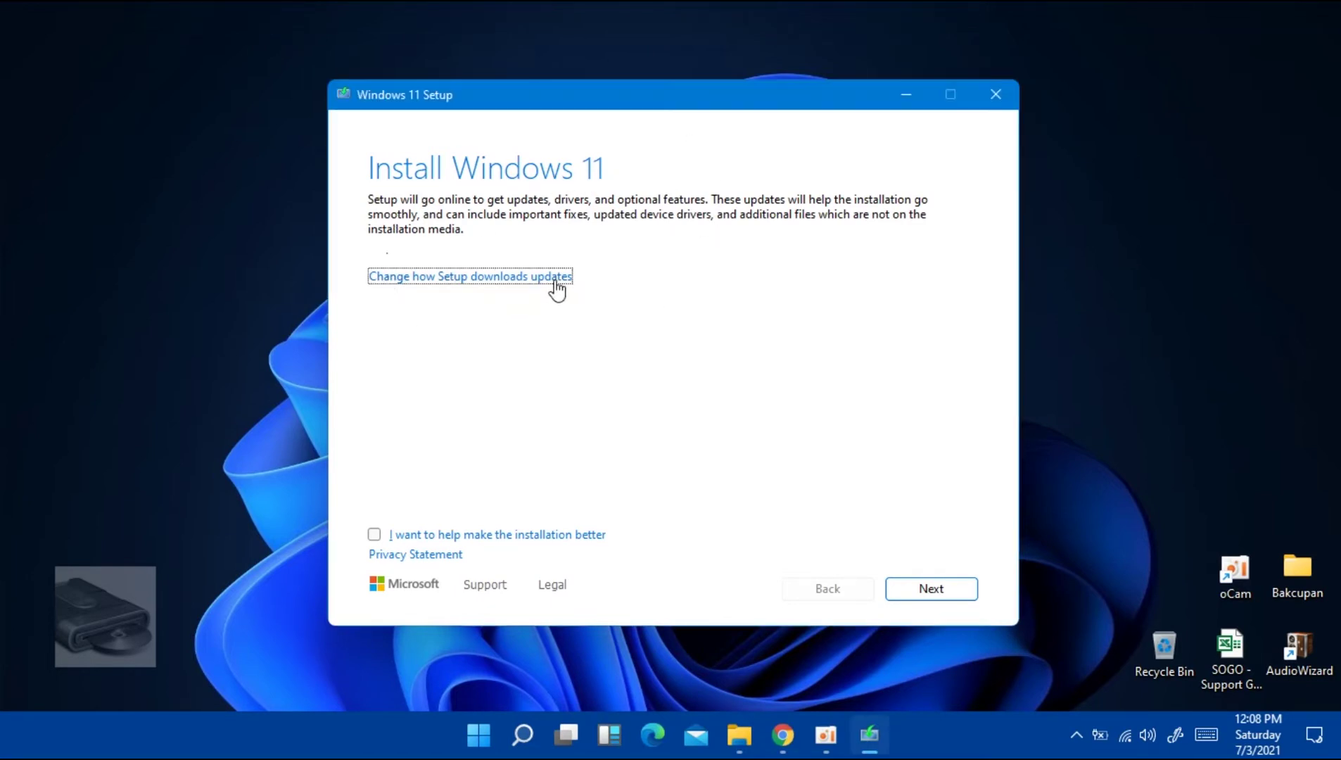
pyautogui.click(408, 316)
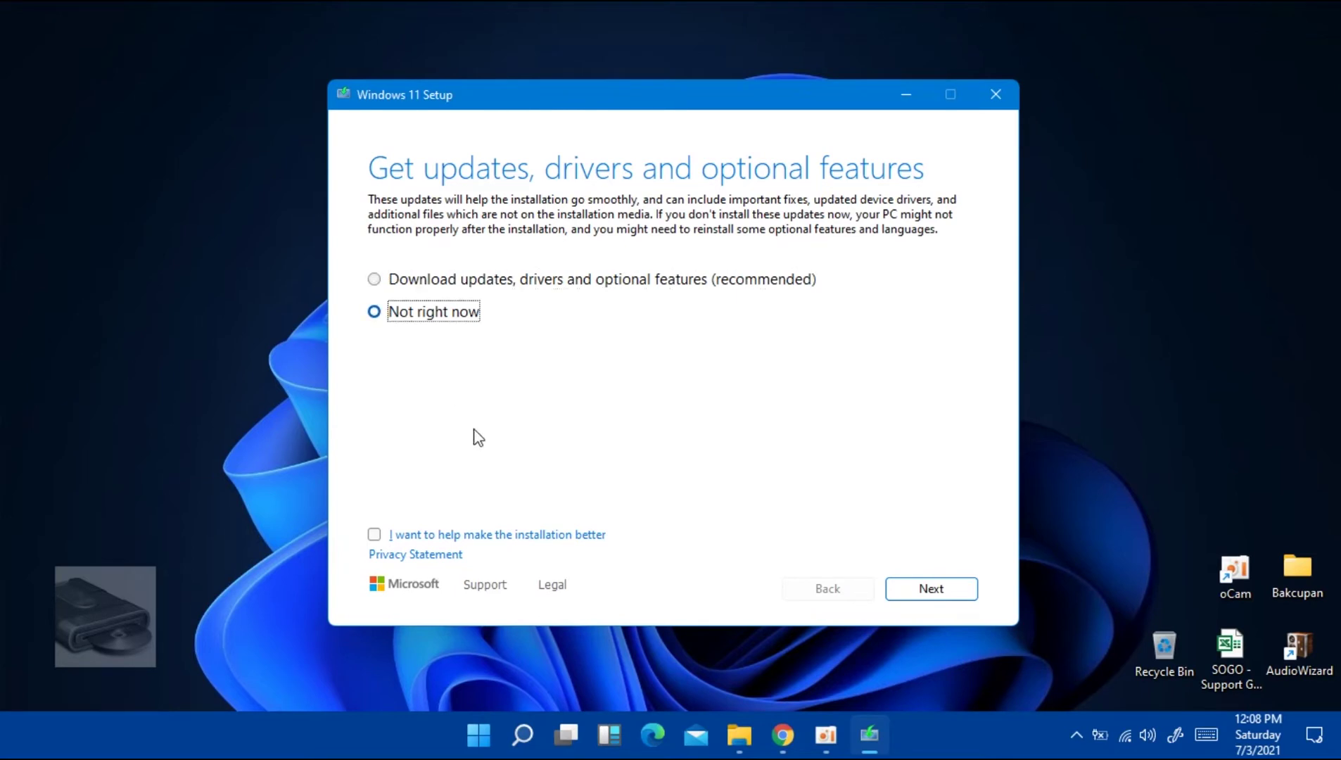
pyautogui.click(898, 595)
pyautogui.click(1074, 750)
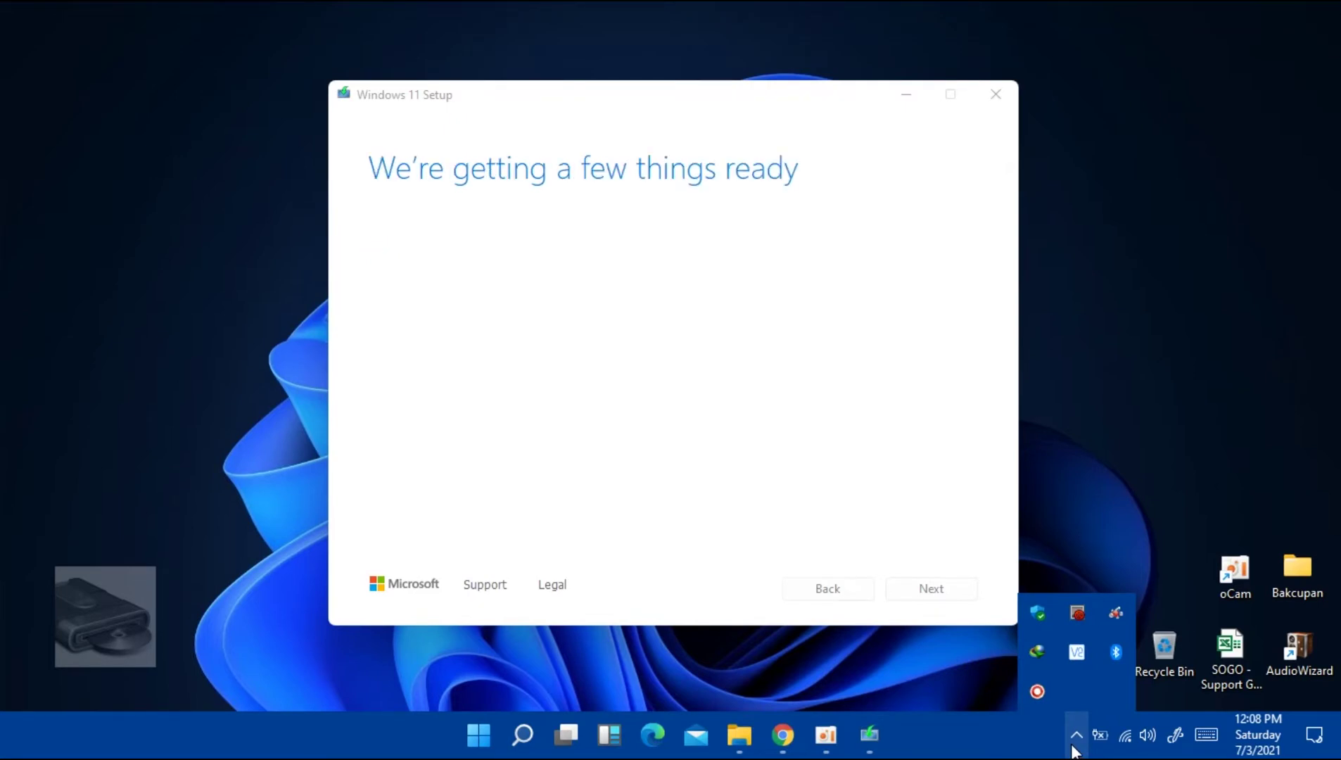
pyautogui.click(1087, 365)
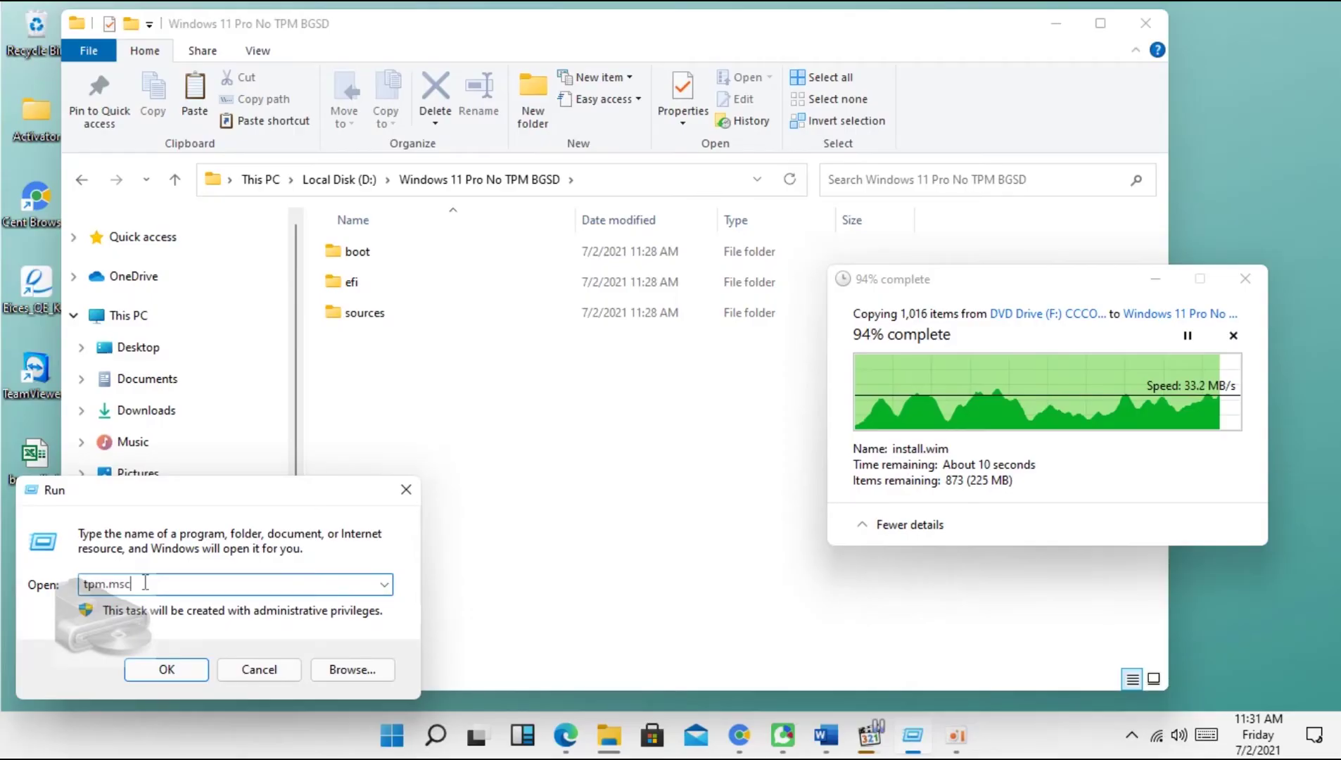
# - Run tpm.msc to check the computer's TPM status in TPM Management, and close its window
pyautogui.click(164, 669)
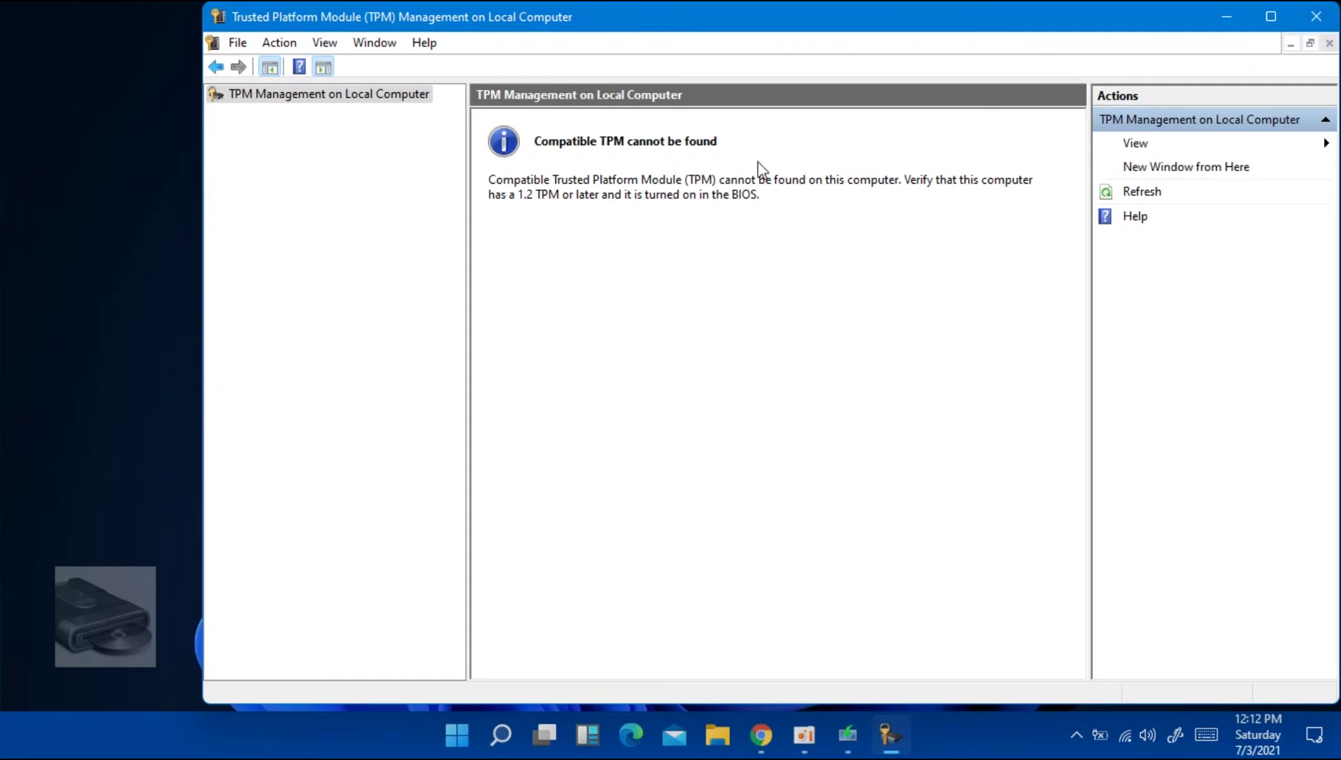
pyautogui.click(1140, 145)
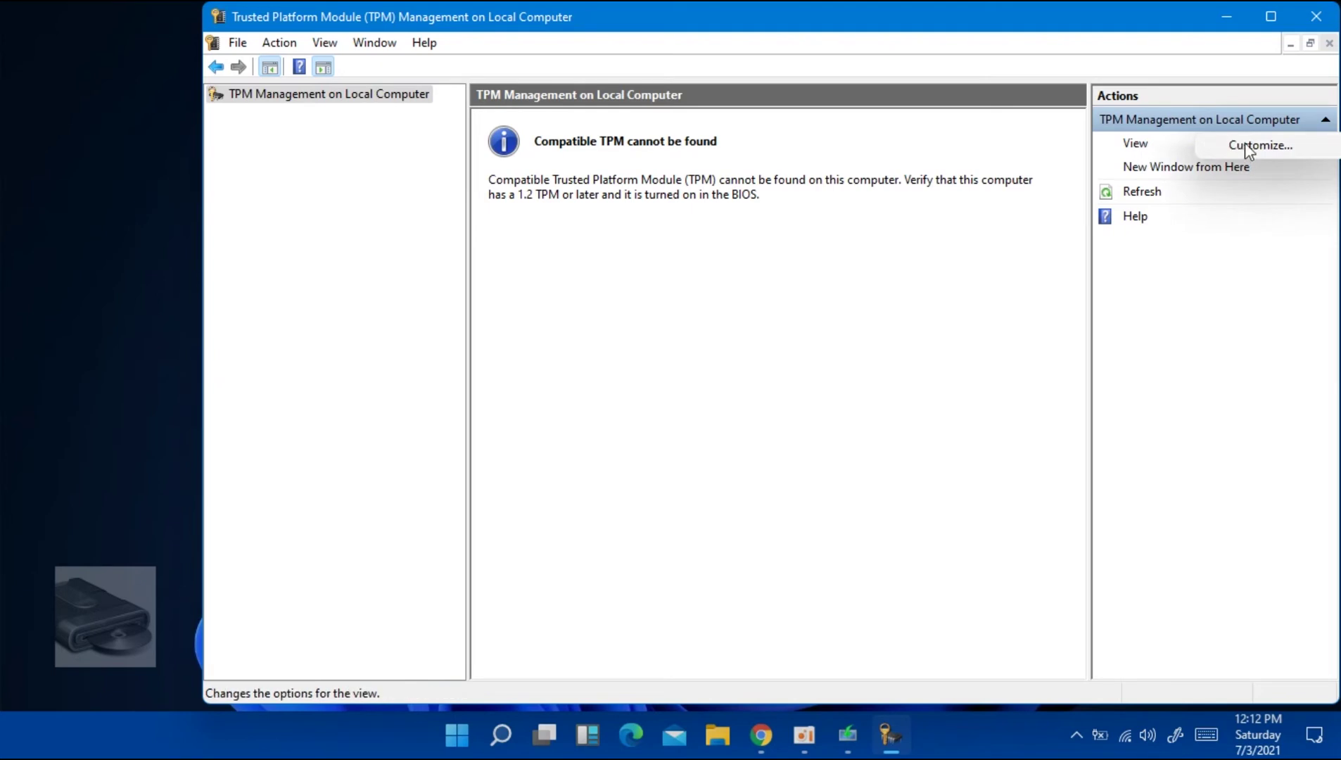
pyautogui.click(1241, 284)
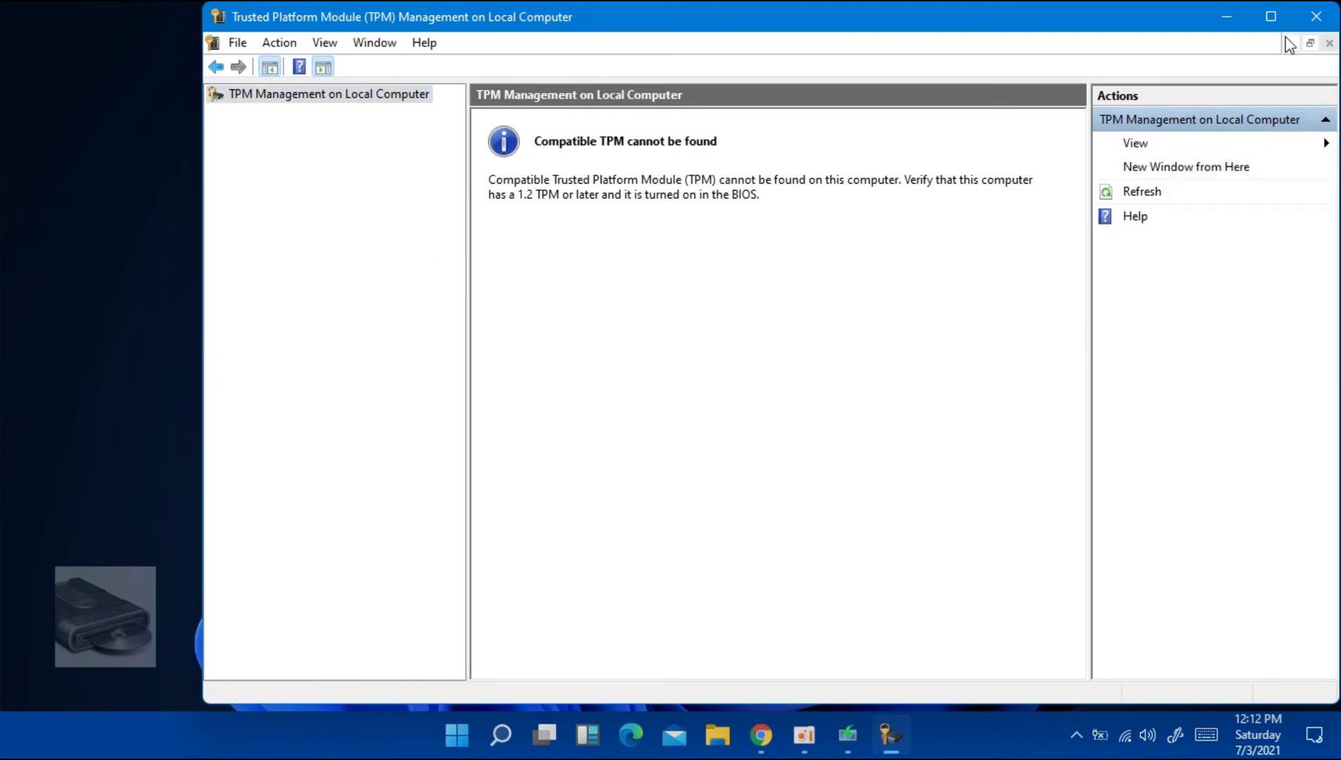
pyautogui.click(1316, 18)
# - Quit Windows 11 Setup and confirm the exit
pyautogui.click(1013, 89)
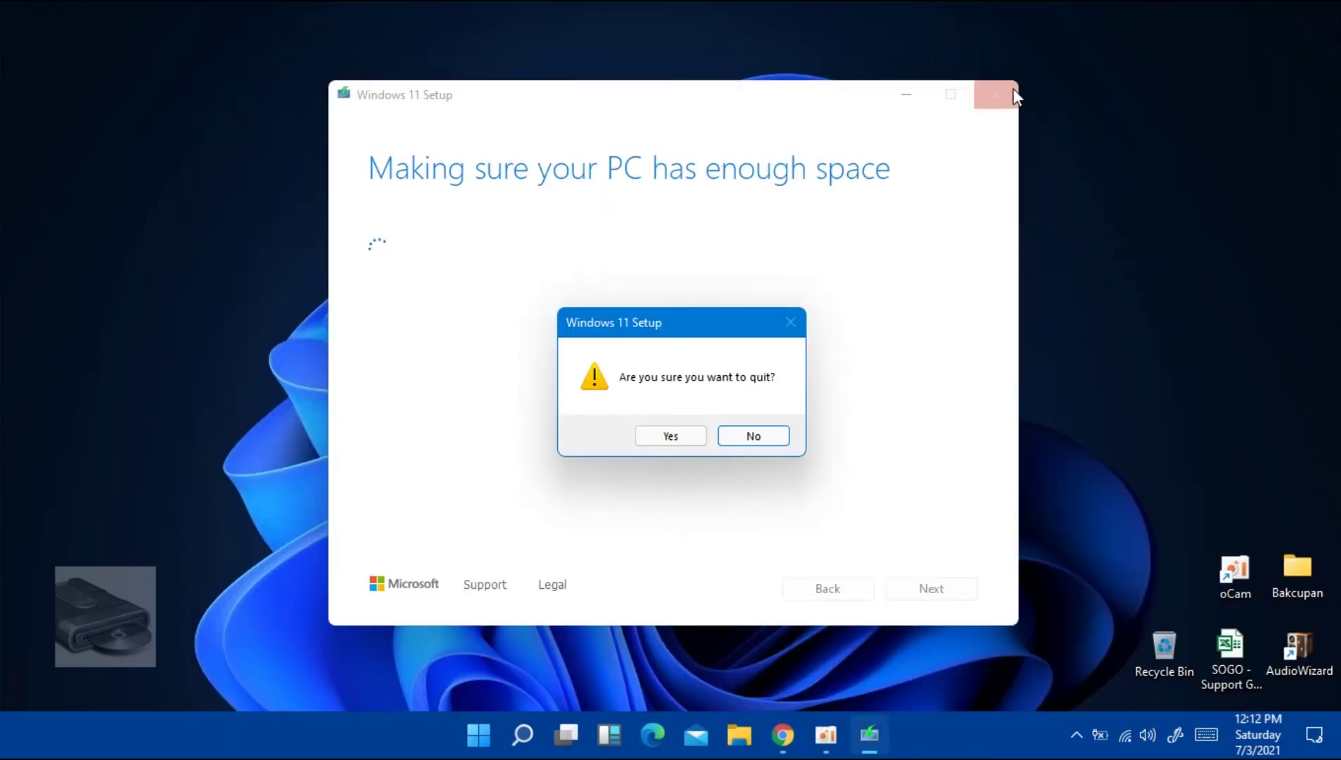
pyautogui.click(687, 436)
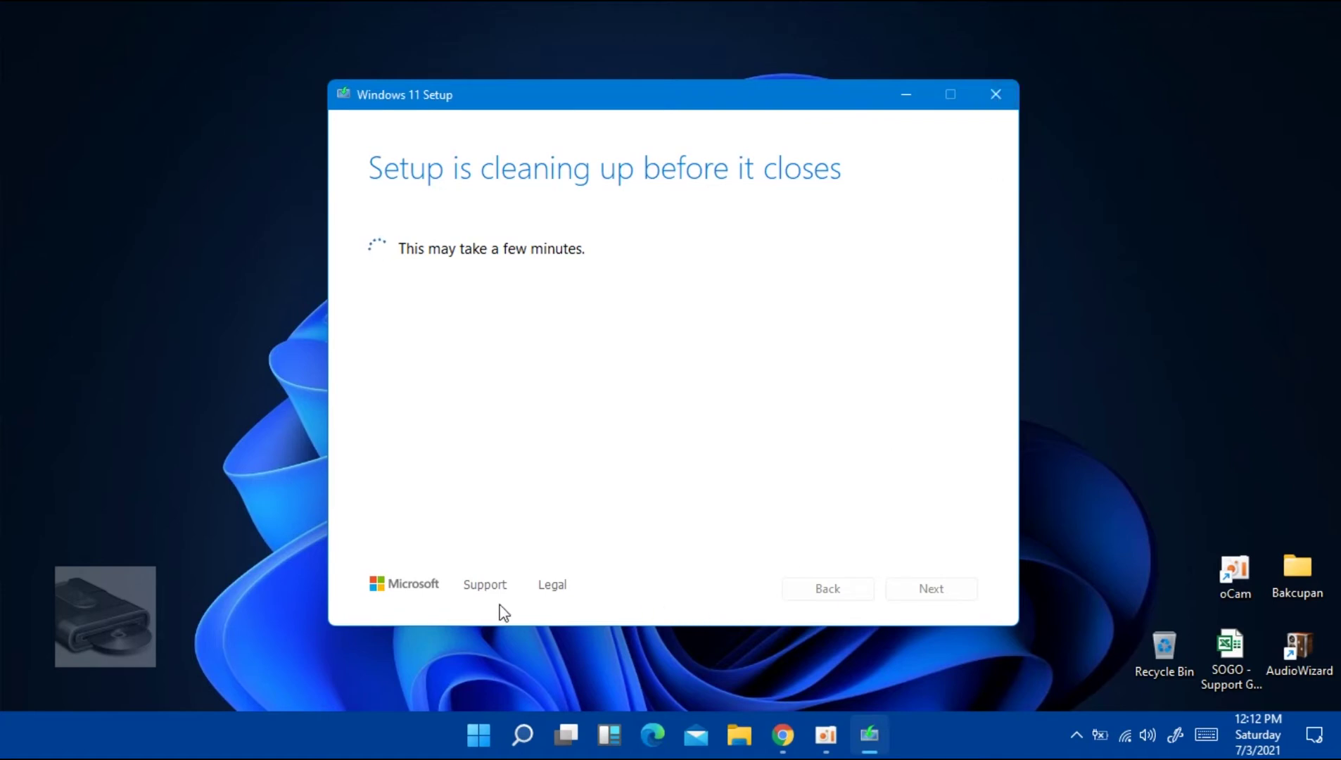
# - View the Windows 11 setup files in the Win 11 folder under Software & Games on Data (D:), and close File Explorer
pyautogui.click(740, 740)
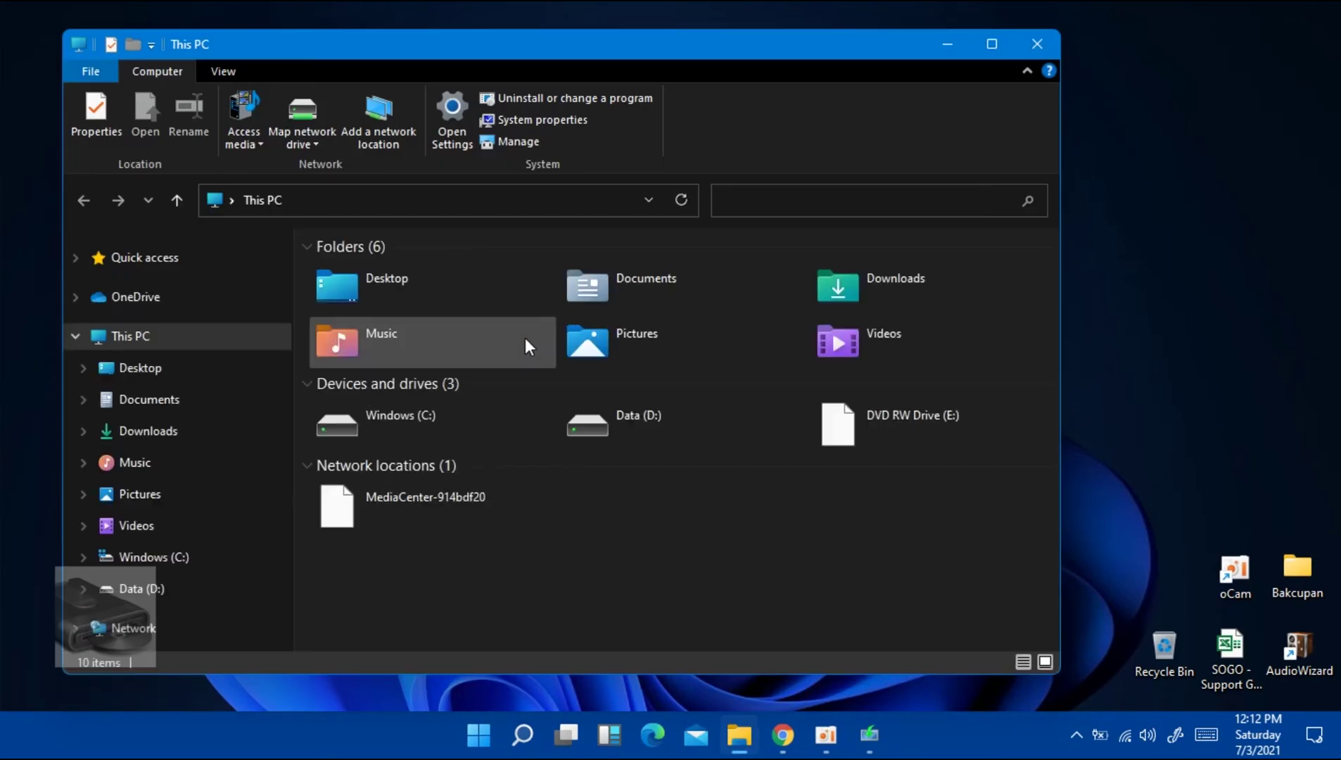
pyautogui.doubleClick(588, 410)
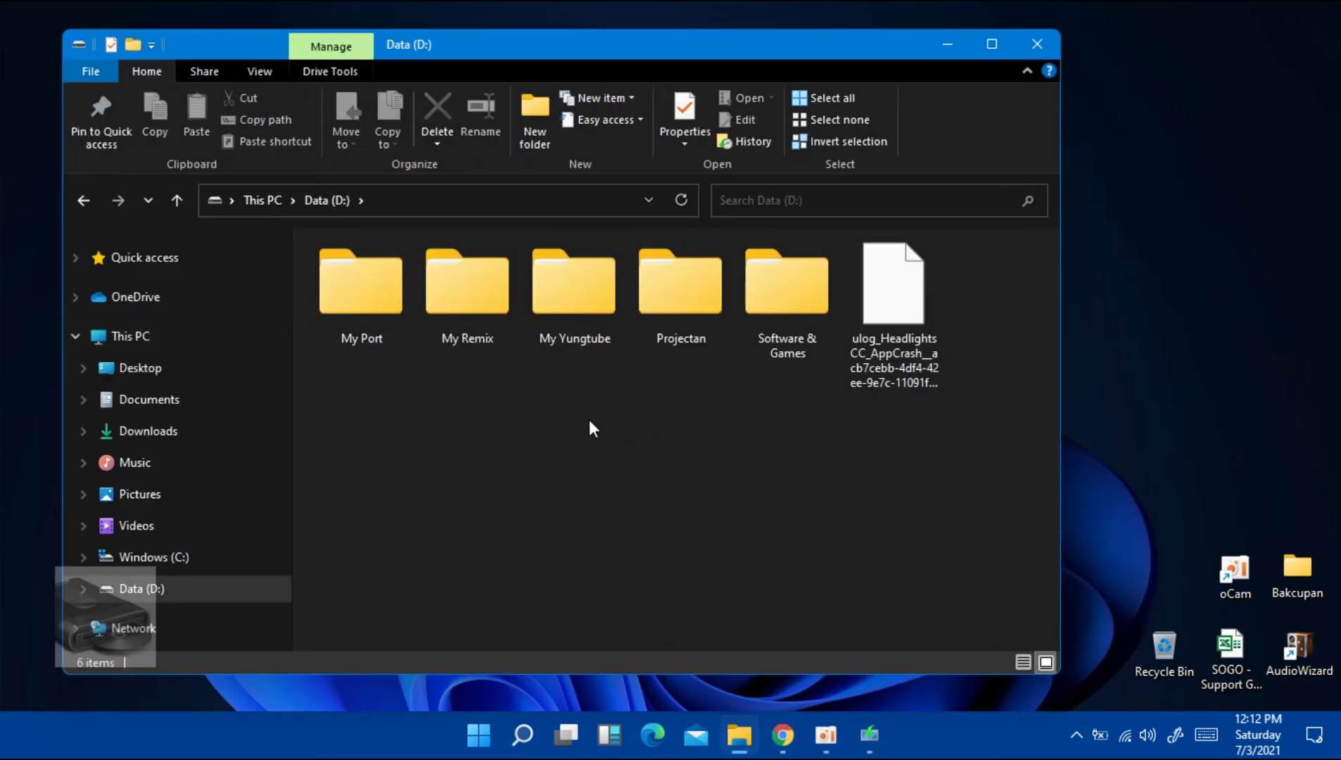
pyautogui.doubleClick(686, 276)
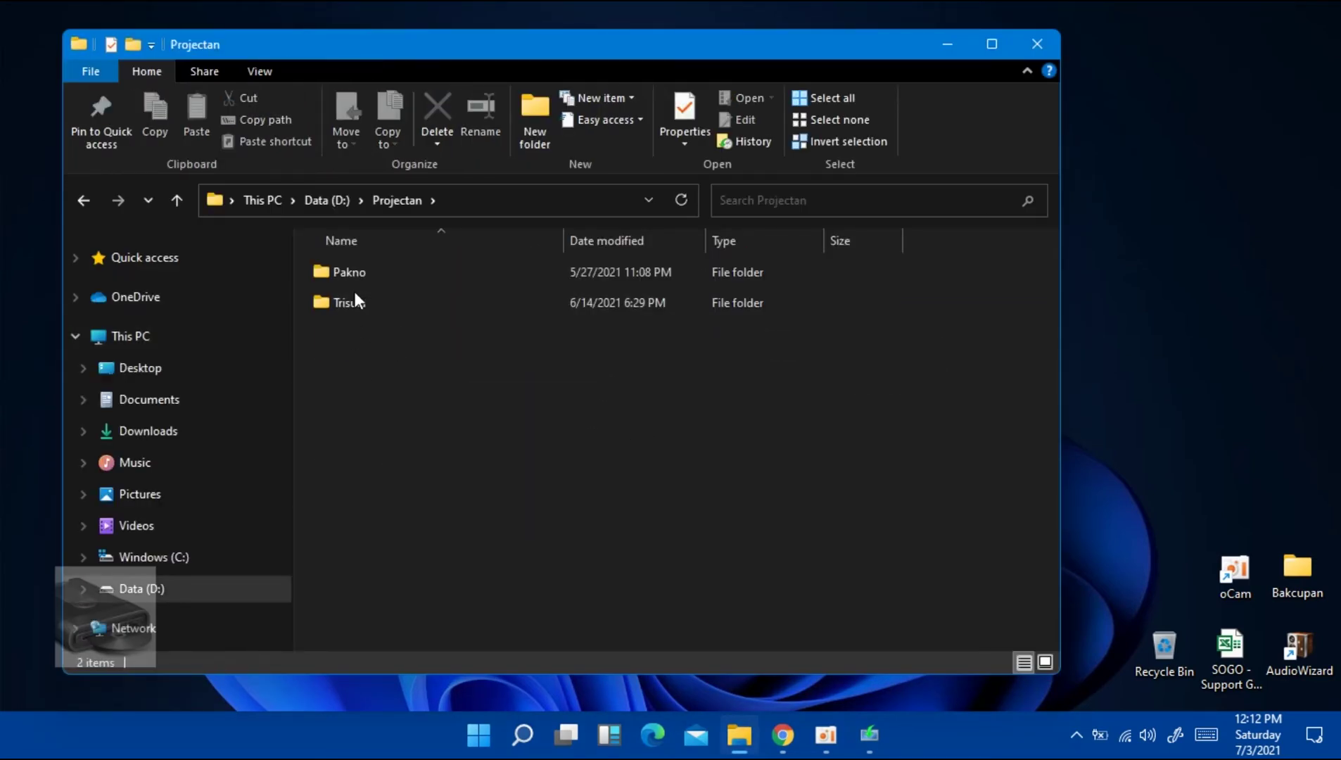
pyautogui.click(177, 202)
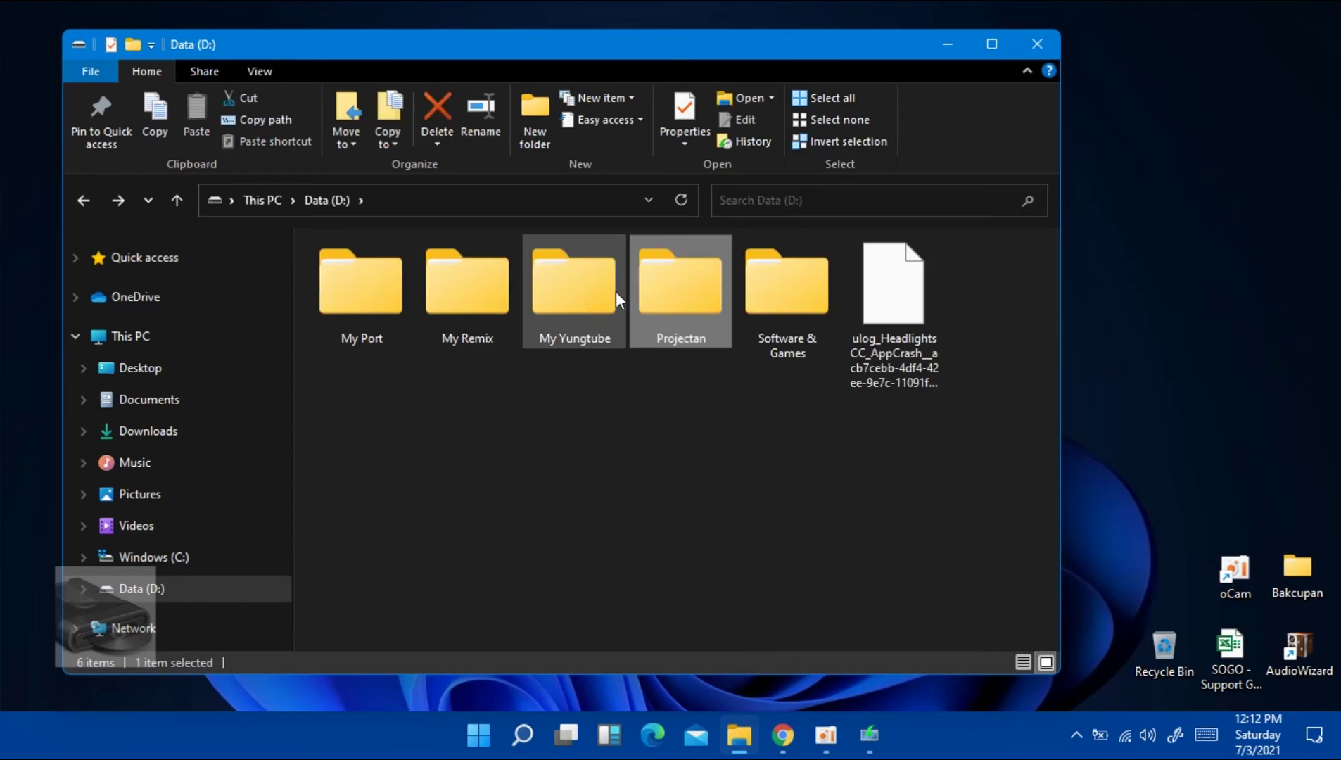
pyautogui.doubleClick(769, 296)
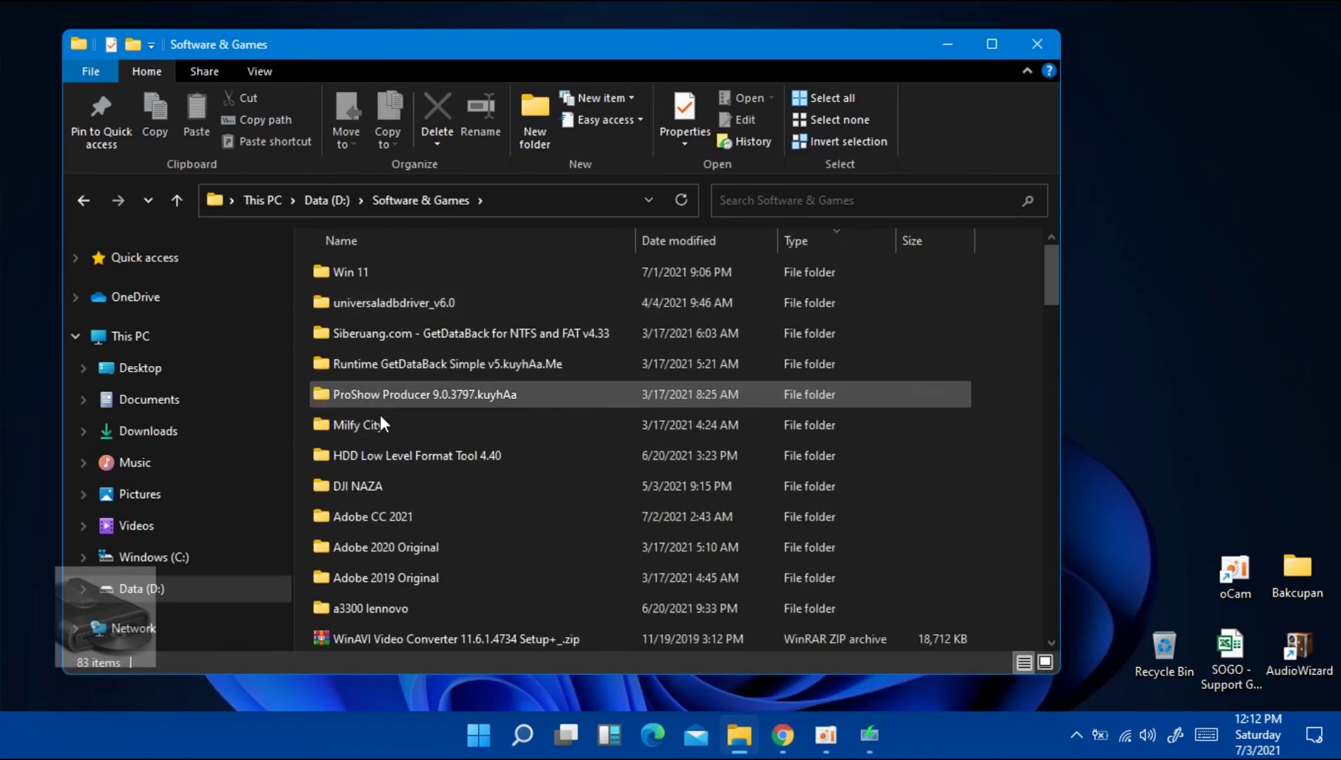
pyautogui.doubleClick(381, 273)
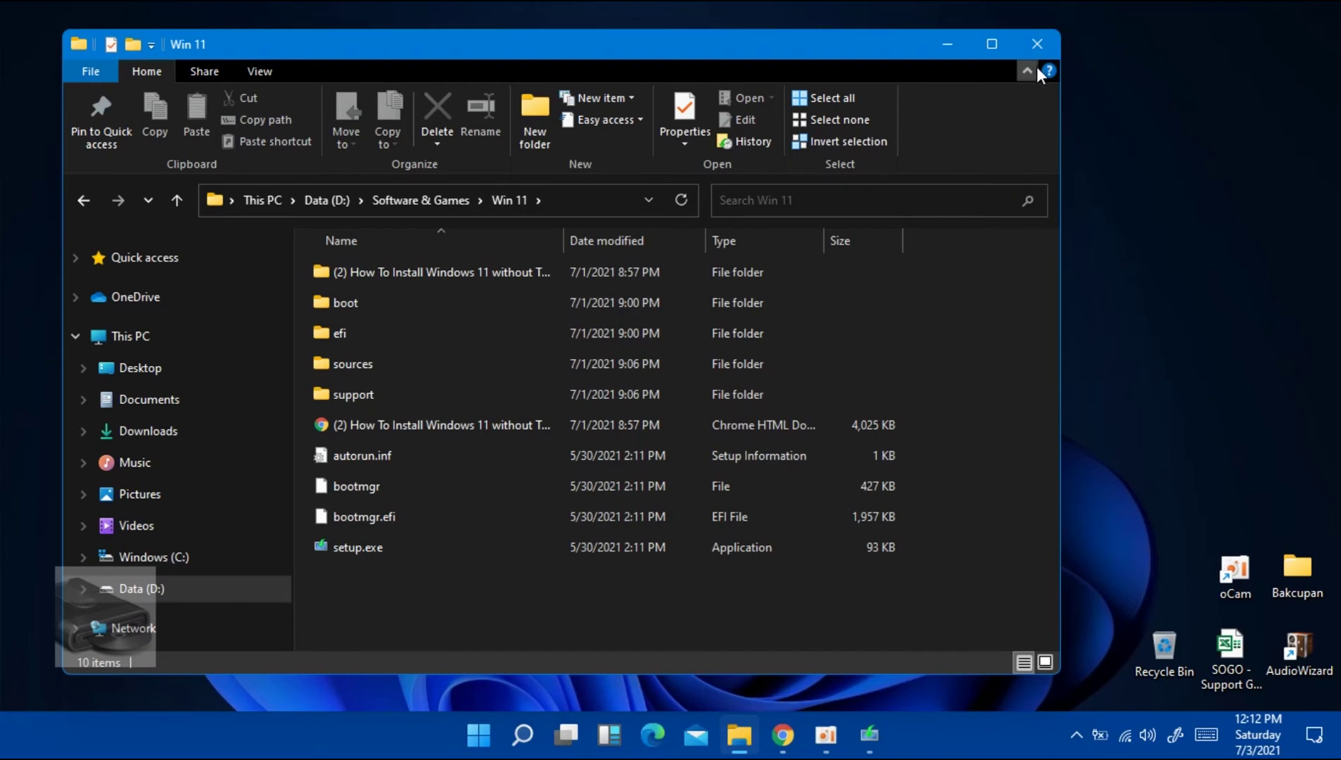
pyautogui.click(1038, 45)
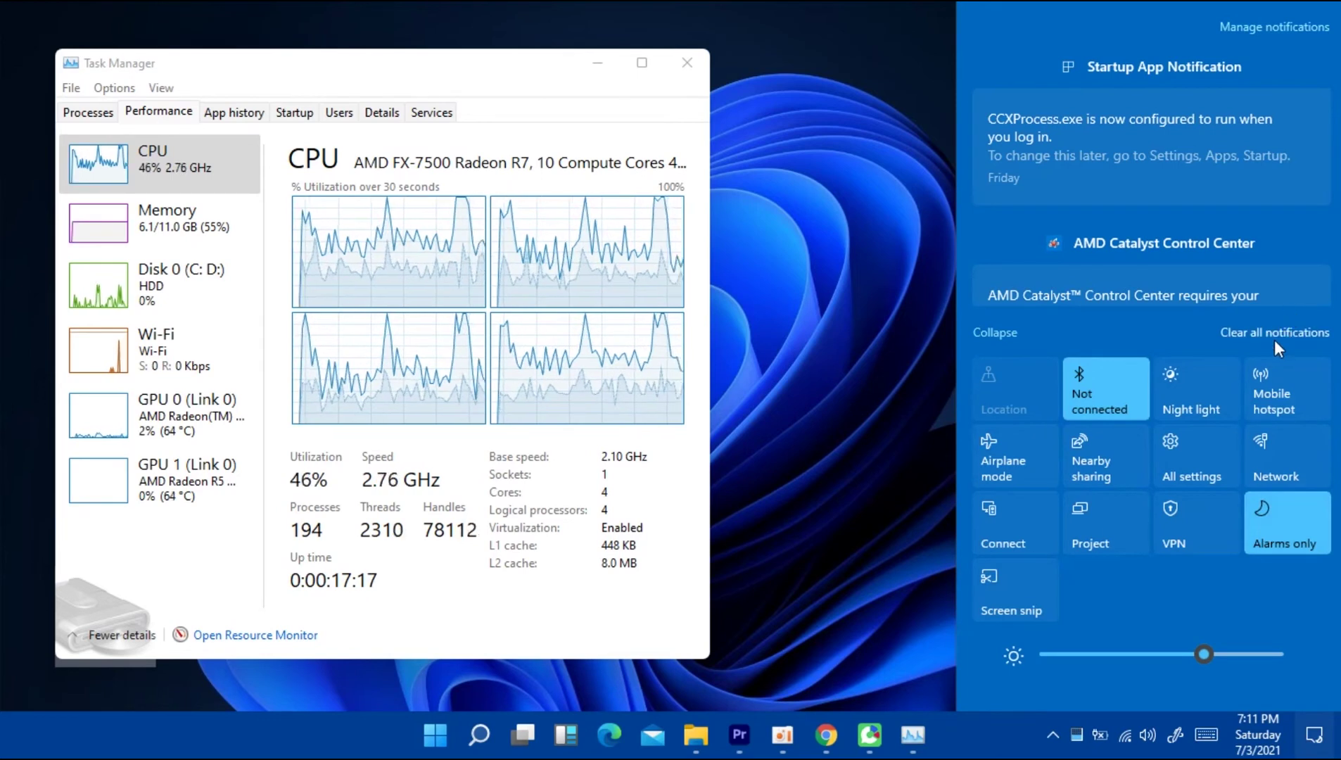
# - Review the pending system notifications, clear all of them and close the notification area
pyautogui.scroll(-5, 1182, 240)
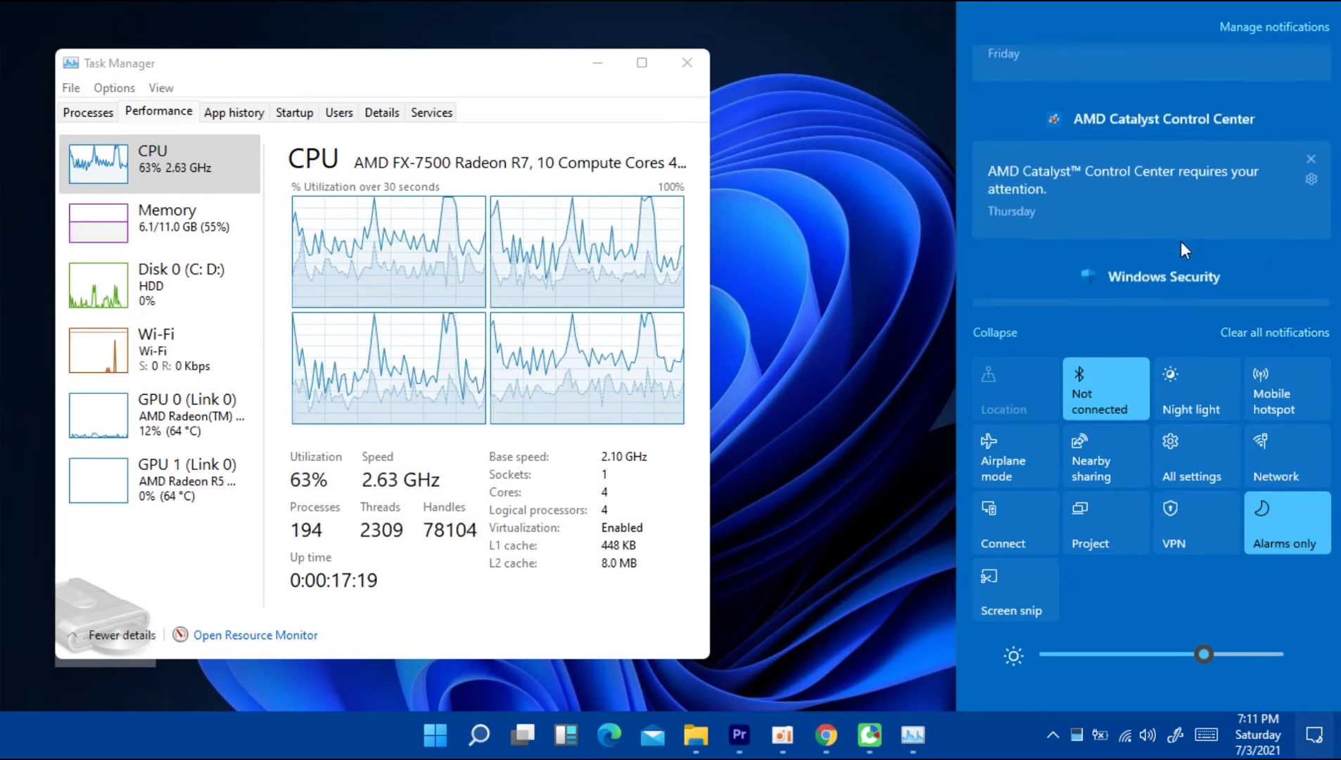
pyautogui.scroll(-3, 1180, 240)
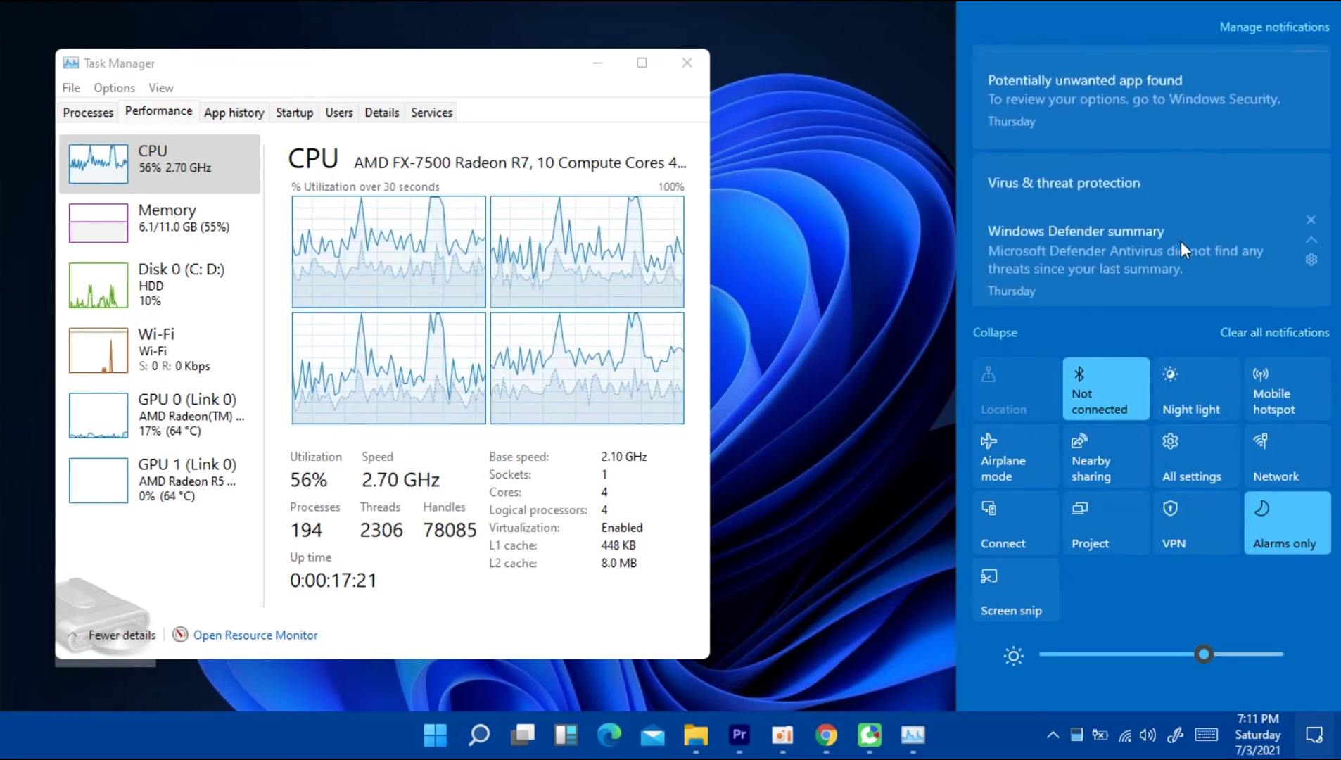
pyautogui.click(1237, 334)
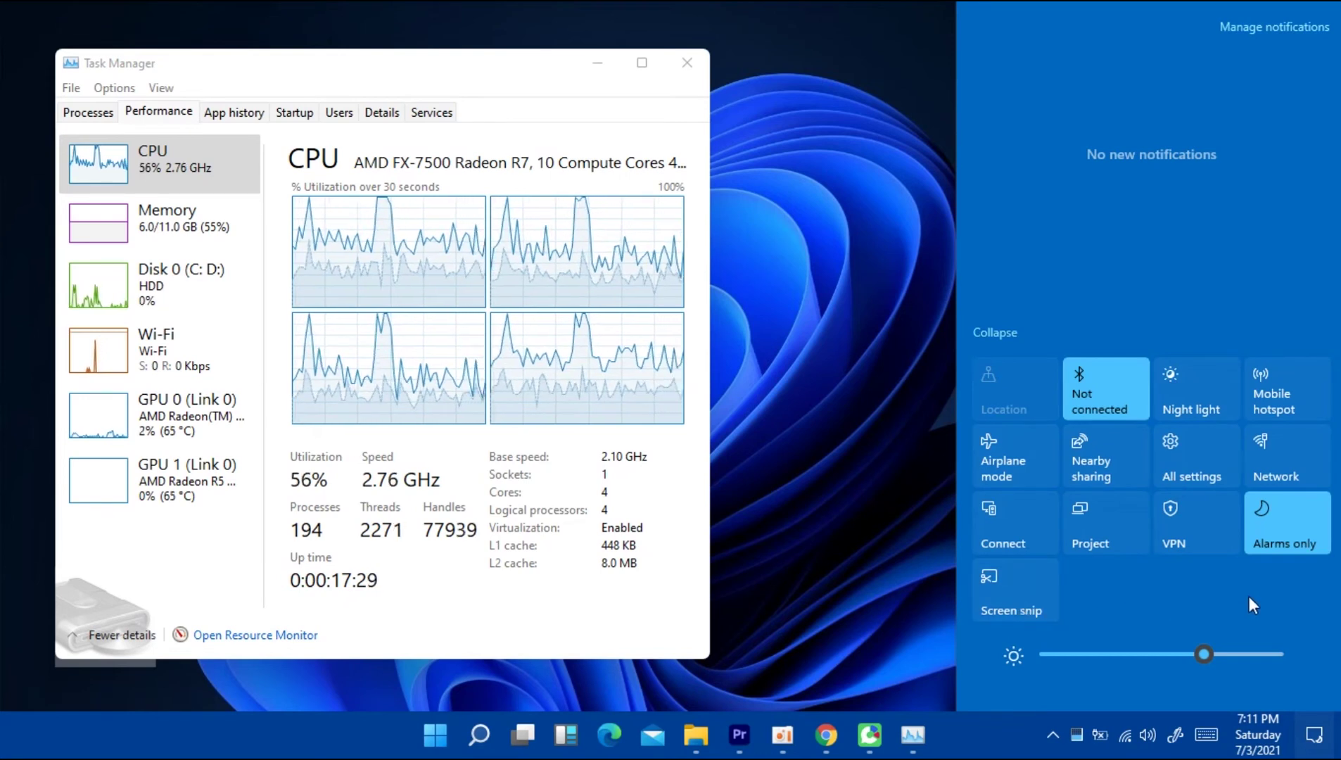
pyautogui.click(815, 394)
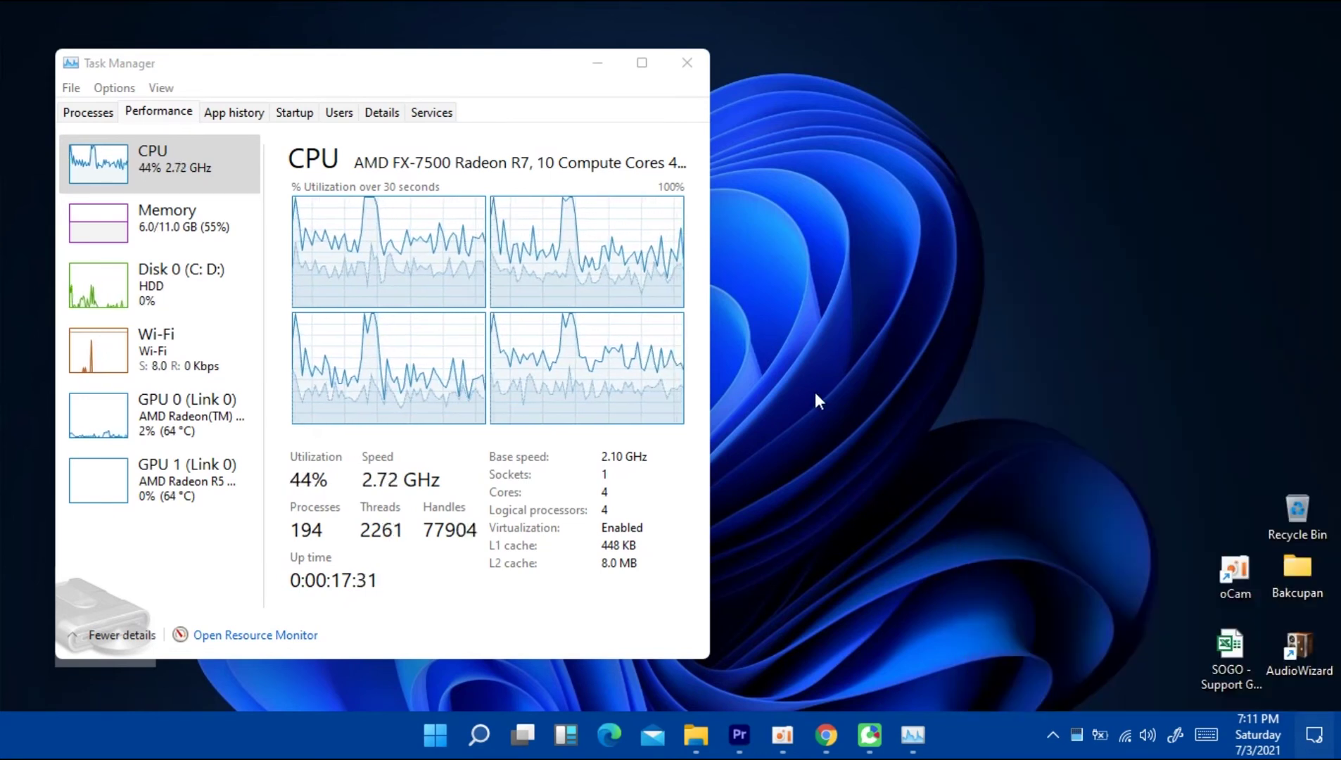
# - Check the performance graphs of both GPUs, Wi-Fi, Disk 0, memory and CPU in Task Manager
pyautogui.click(186, 489)
pyautogui.click(187, 426)
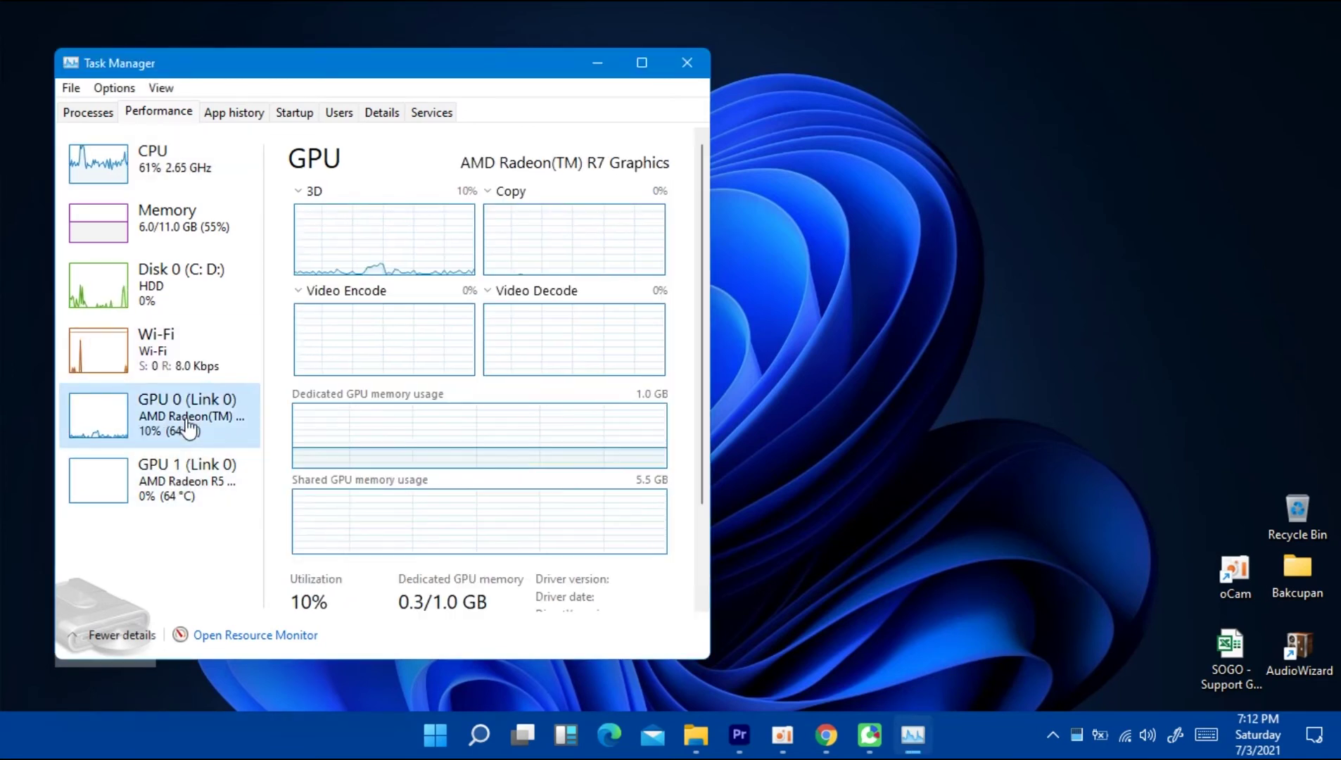
pyautogui.click(187, 363)
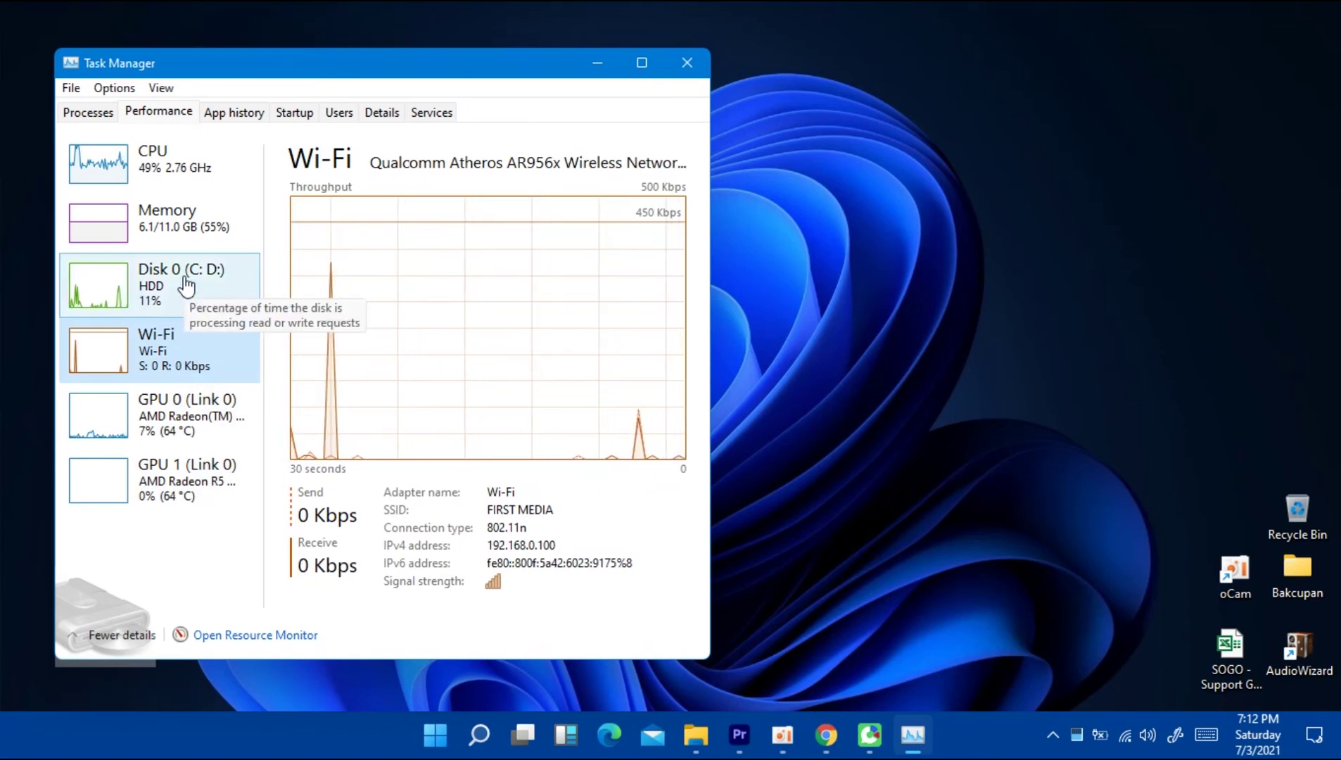
pyautogui.click(185, 283)
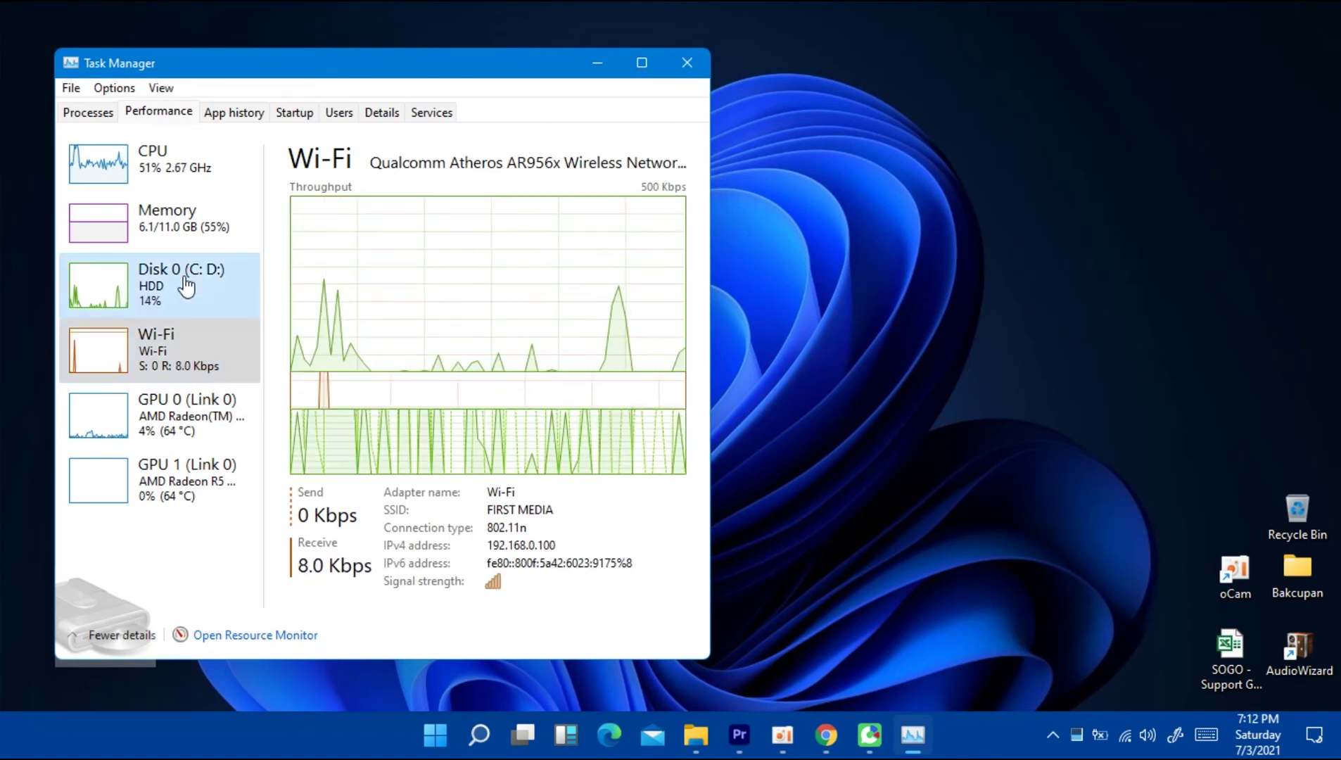
pyautogui.click(195, 227)
pyautogui.click(195, 191)
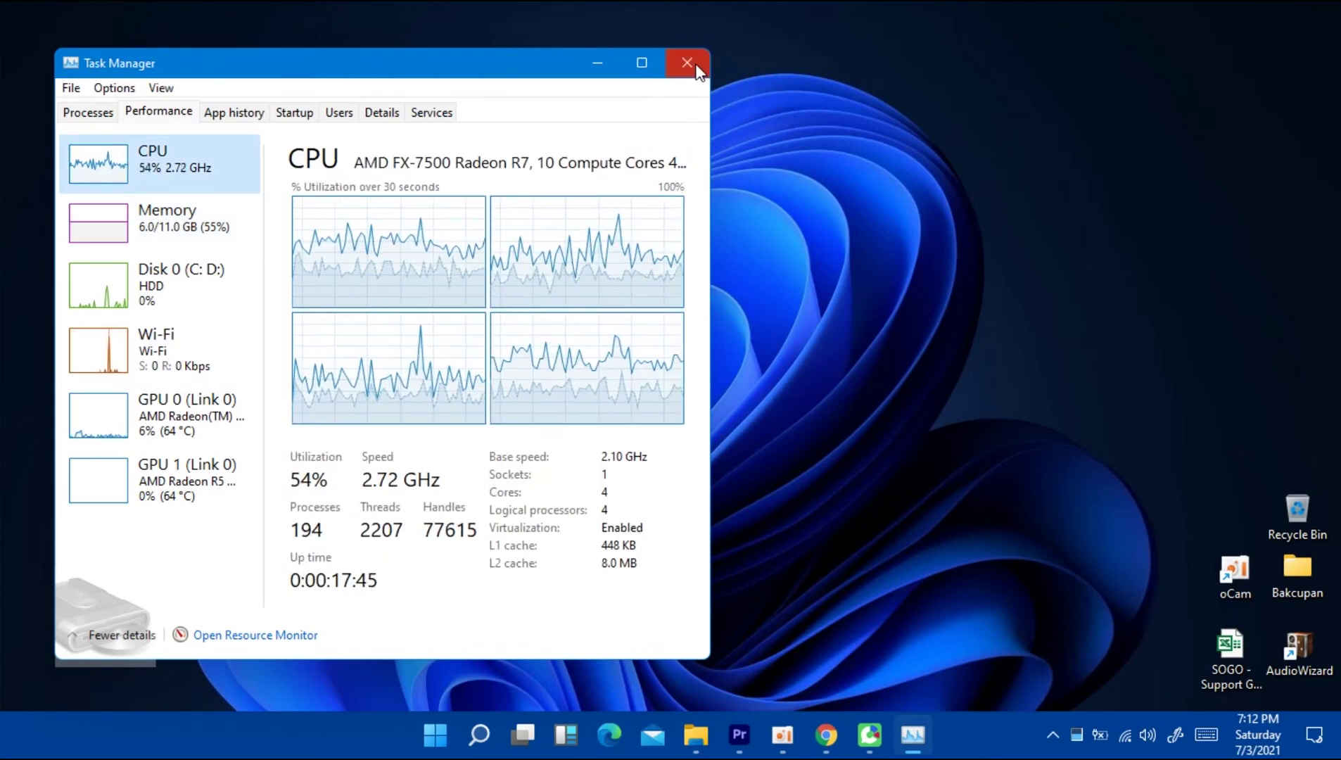
# - Look through Task Manager's app history, startup apps, users, process details and services, and close Task Manager
pyautogui.click(245, 128)
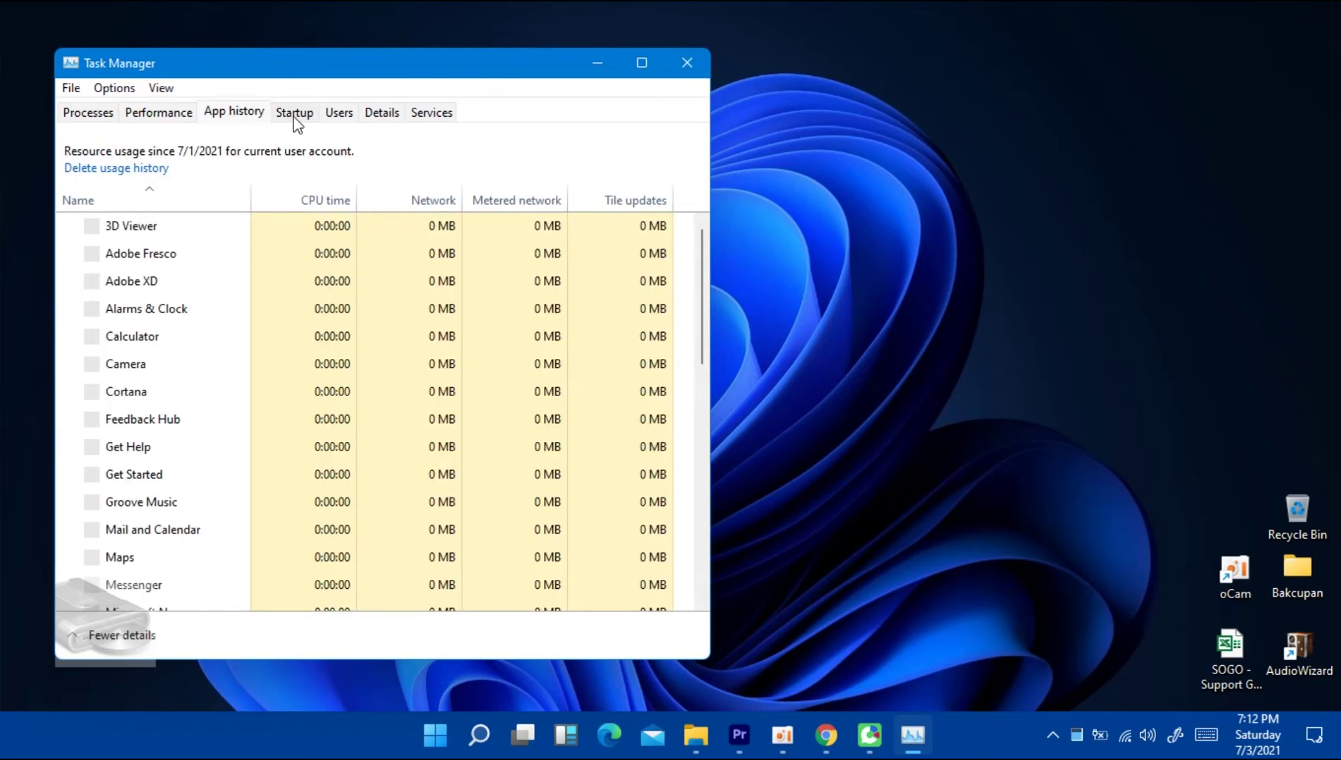
pyautogui.click(295, 114)
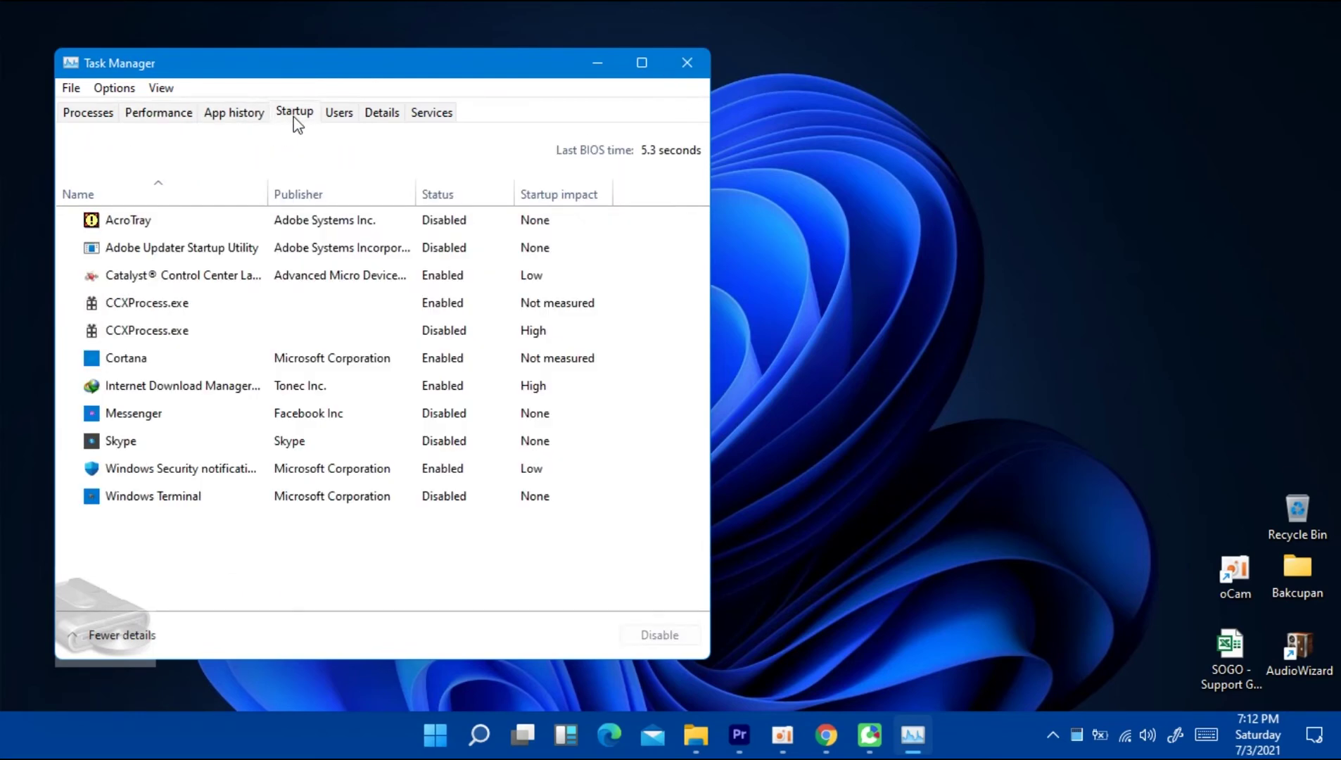
pyautogui.click(344, 116)
pyautogui.click(394, 115)
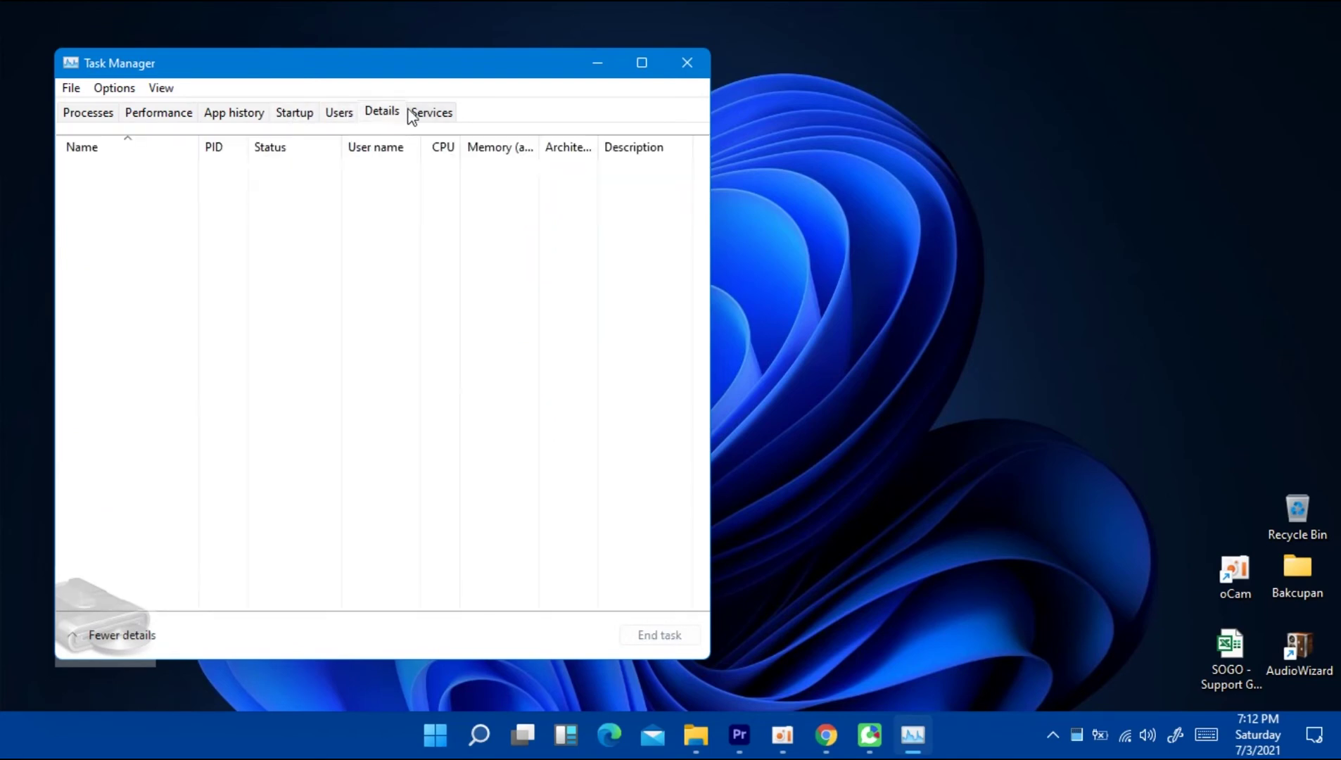
pyautogui.click(432, 112)
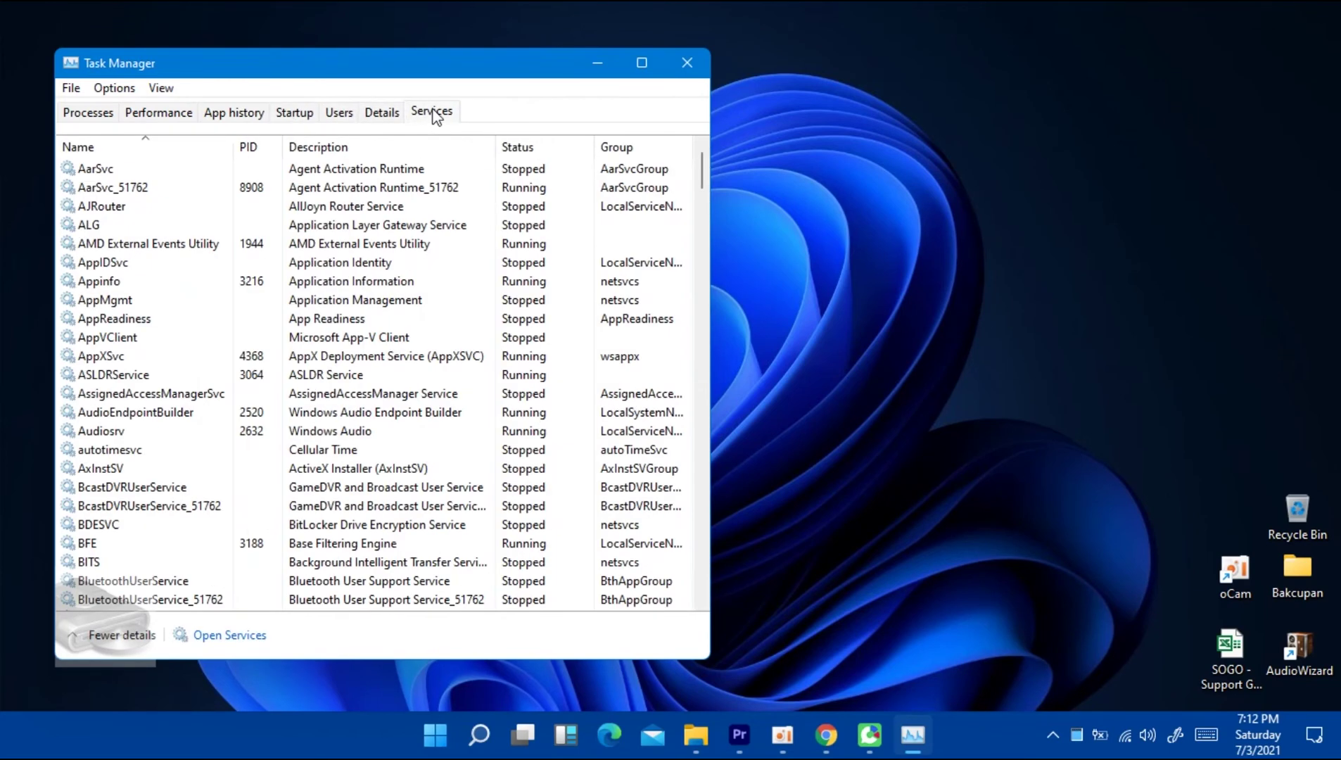
pyautogui.click(692, 61)
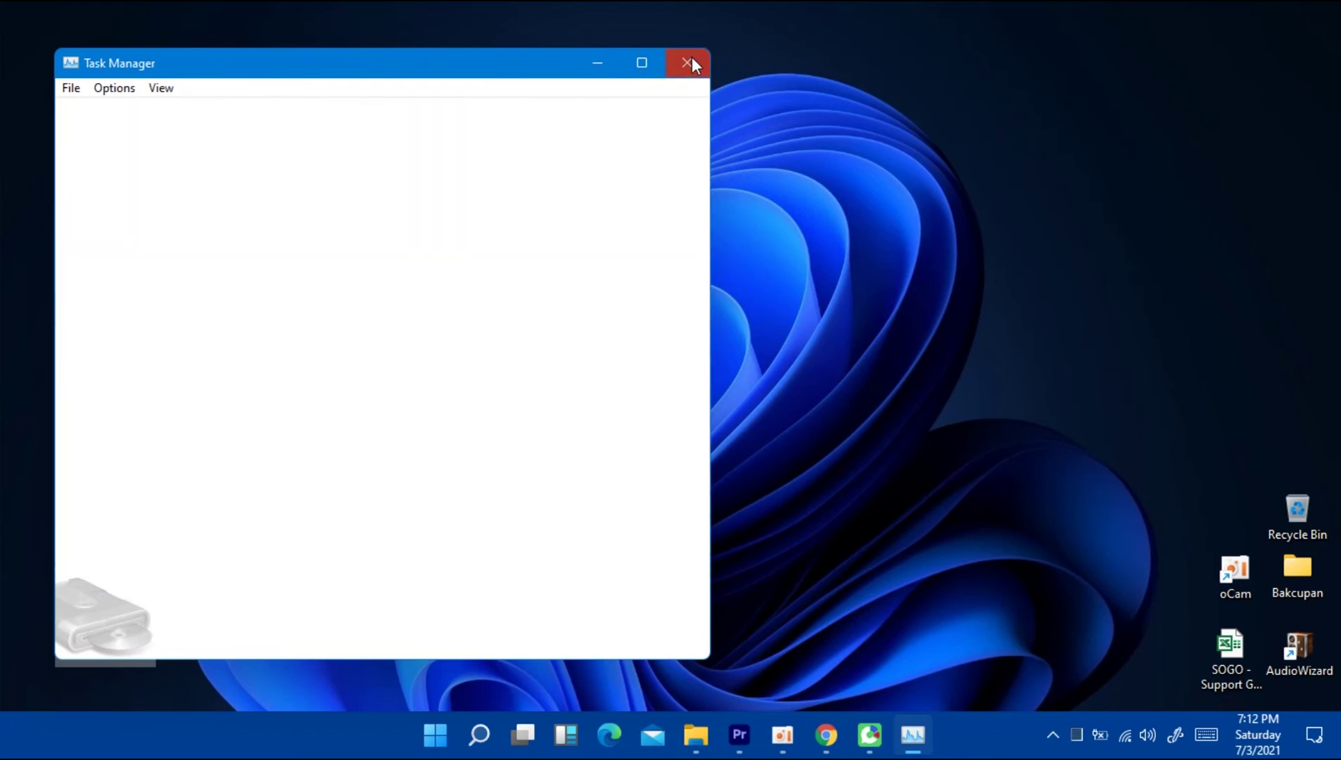
pyautogui.rightClick(1094, 159)
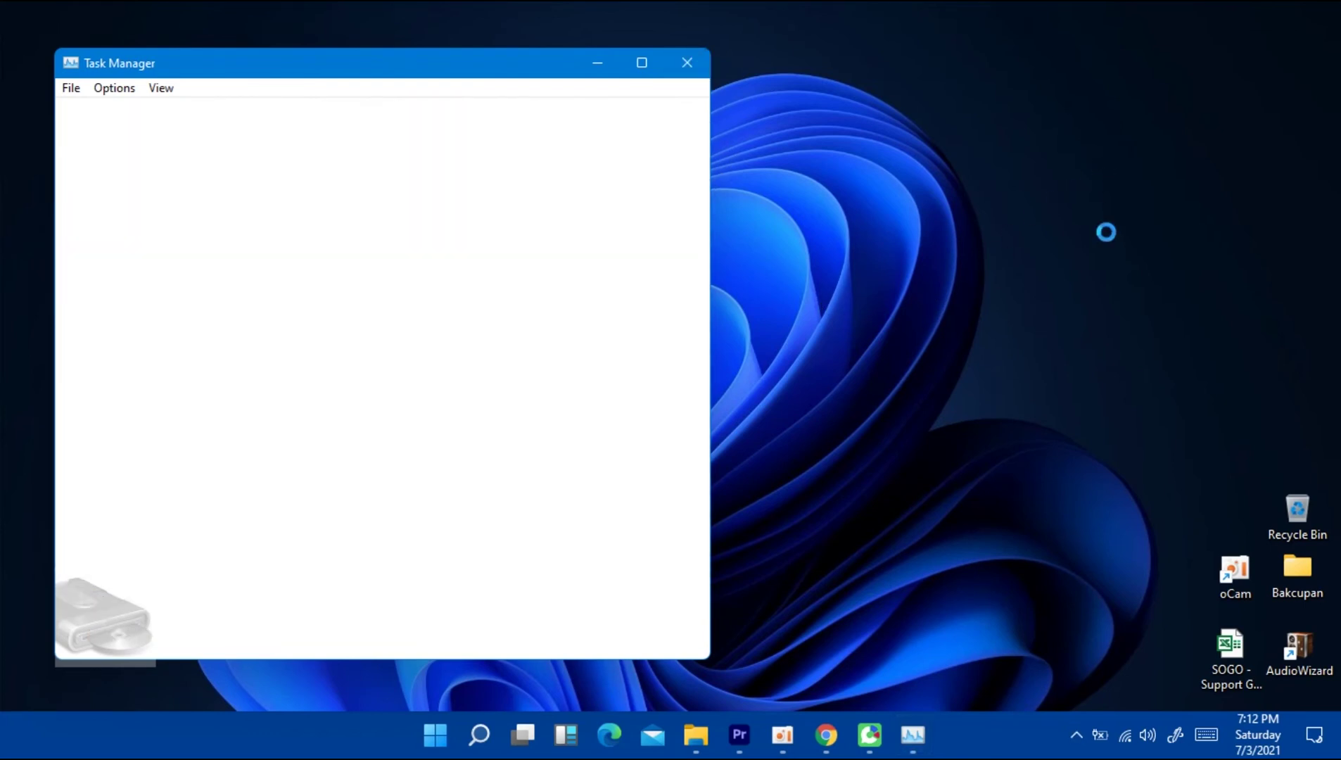
pyautogui.click(1106, 260)
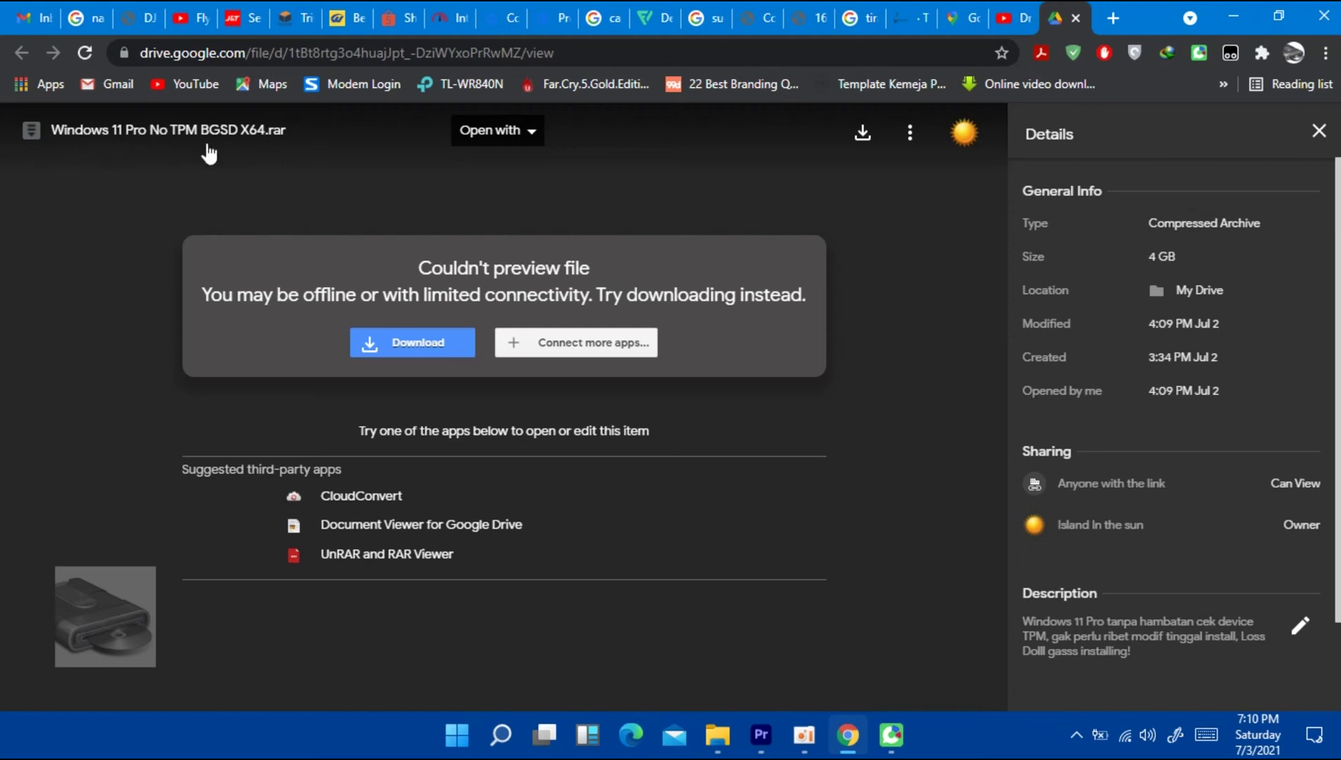
# - Download Windows 11 Pro No TPM BGSD X64.rar from its Google Drive page and minimize the browser window
pyautogui.click(397, 339)
pyautogui.click(1230, 17)
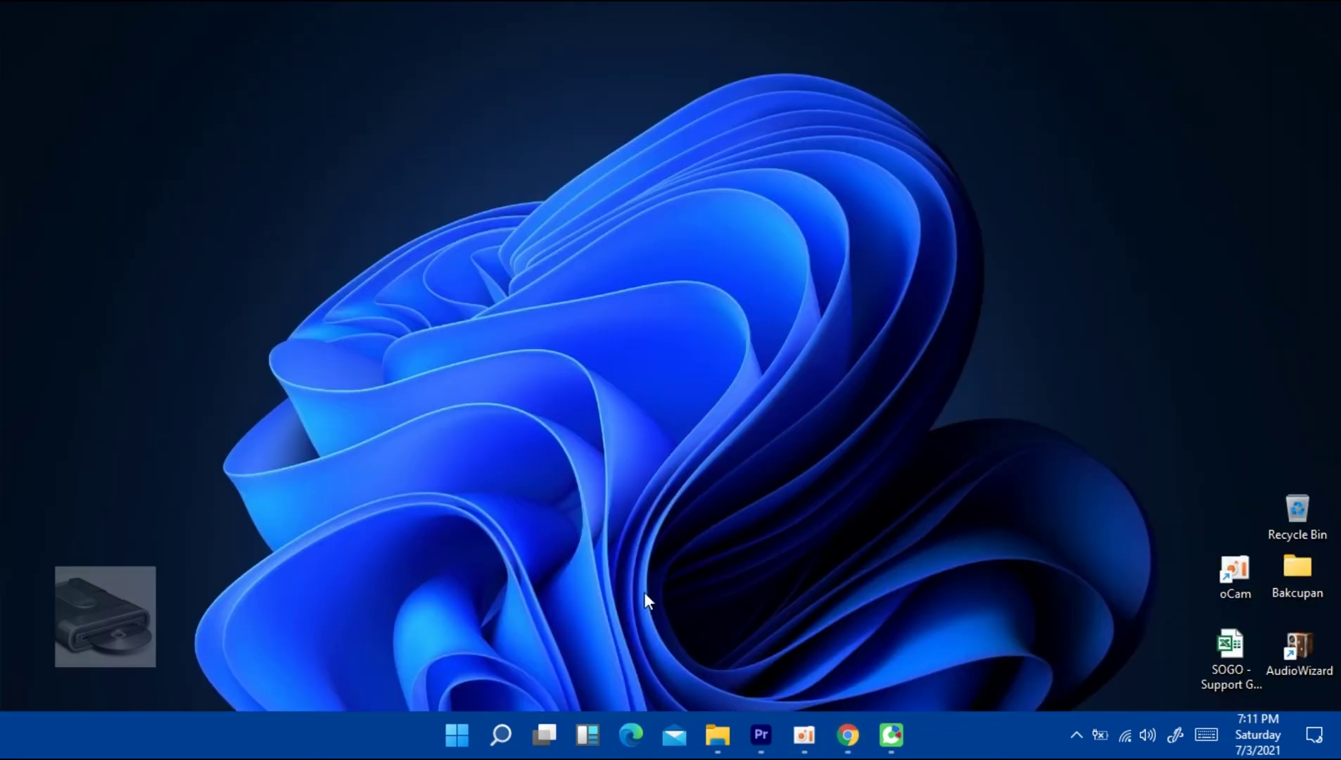
# - Open Task Manager to review the running apps and background processes, and show the CPU performance graphs
pyautogui.rightClick(458, 732)
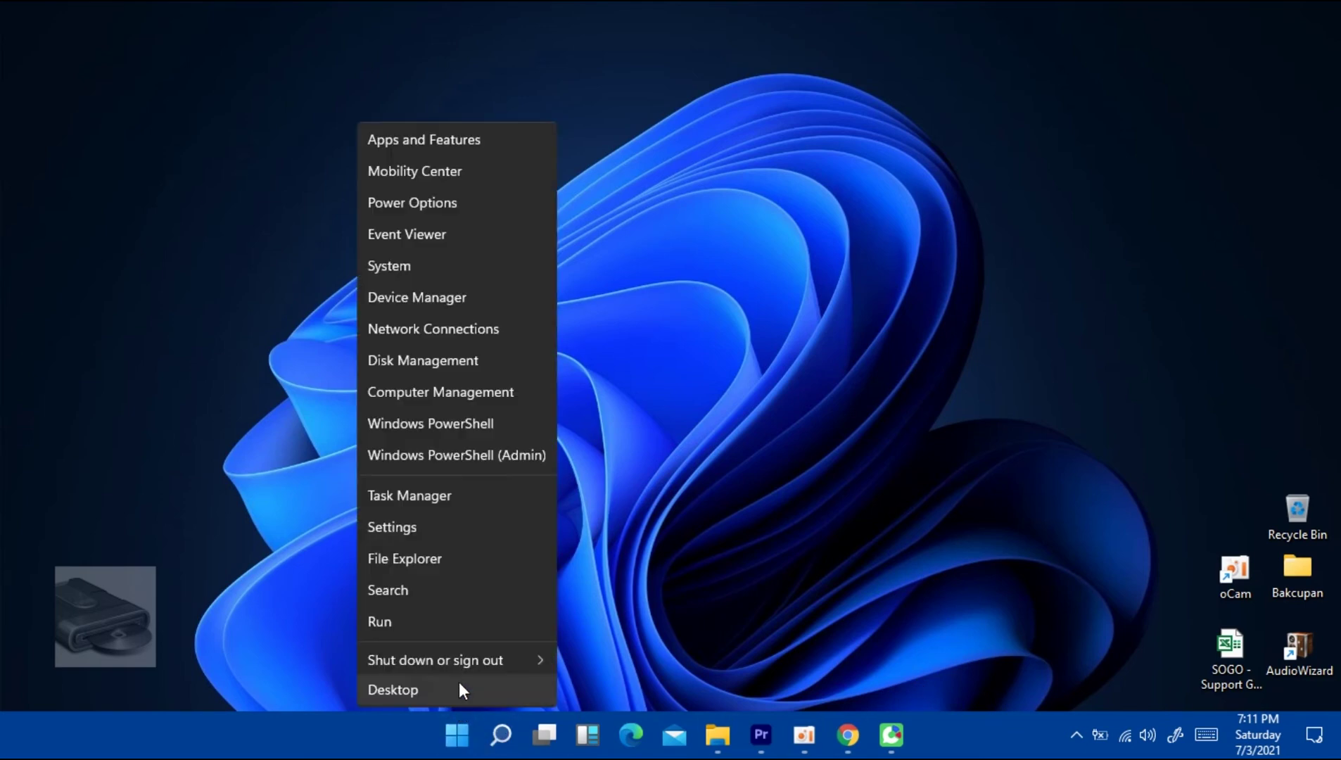
pyautogui.click(457, 496)
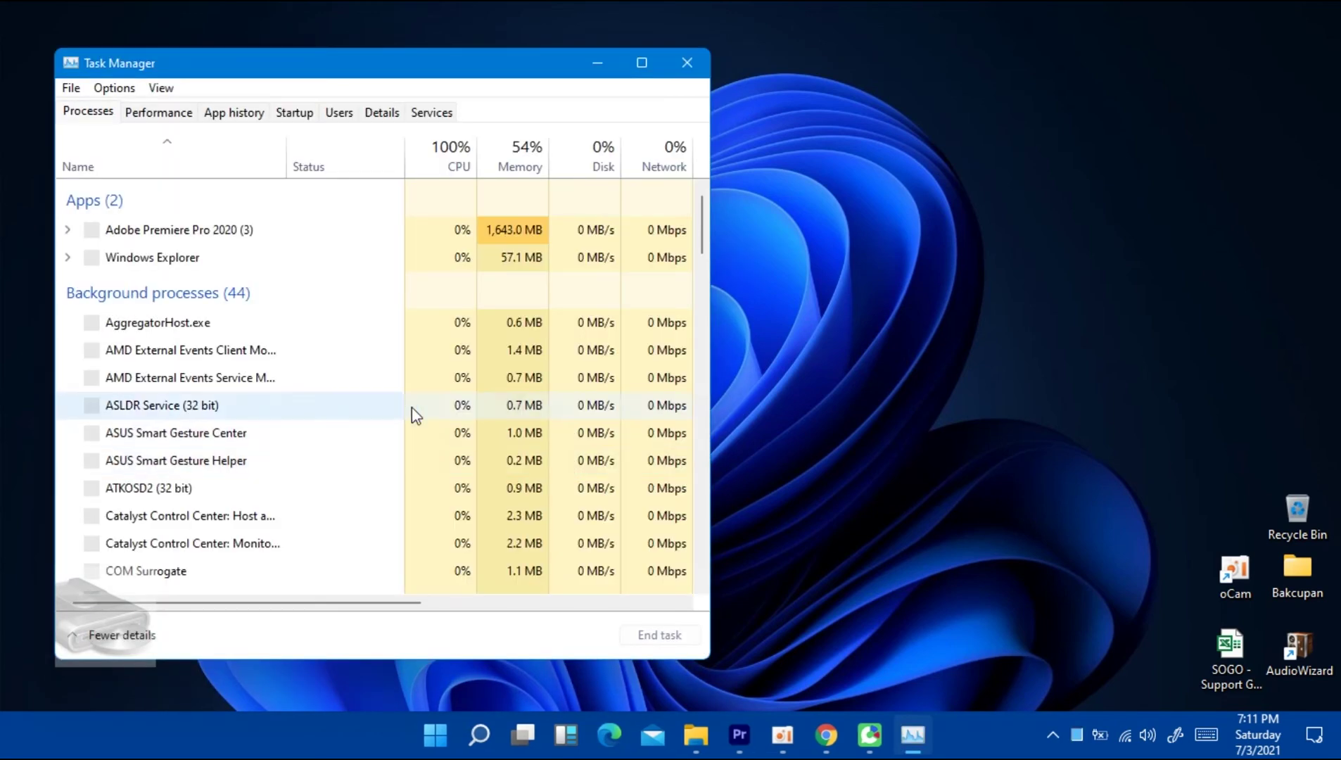
pyautogui.scroll(-3, 156, 373)
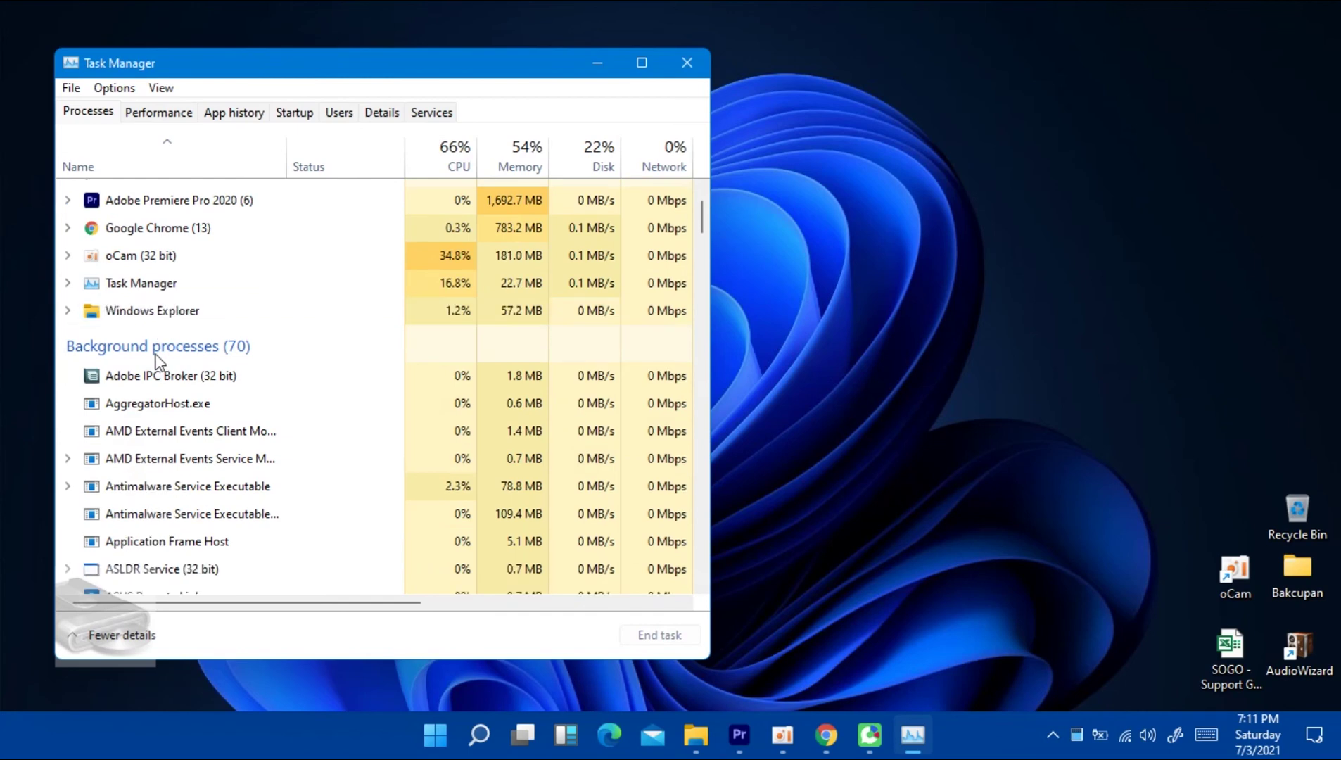
pyautogui.scroll(-1, 156, 359)
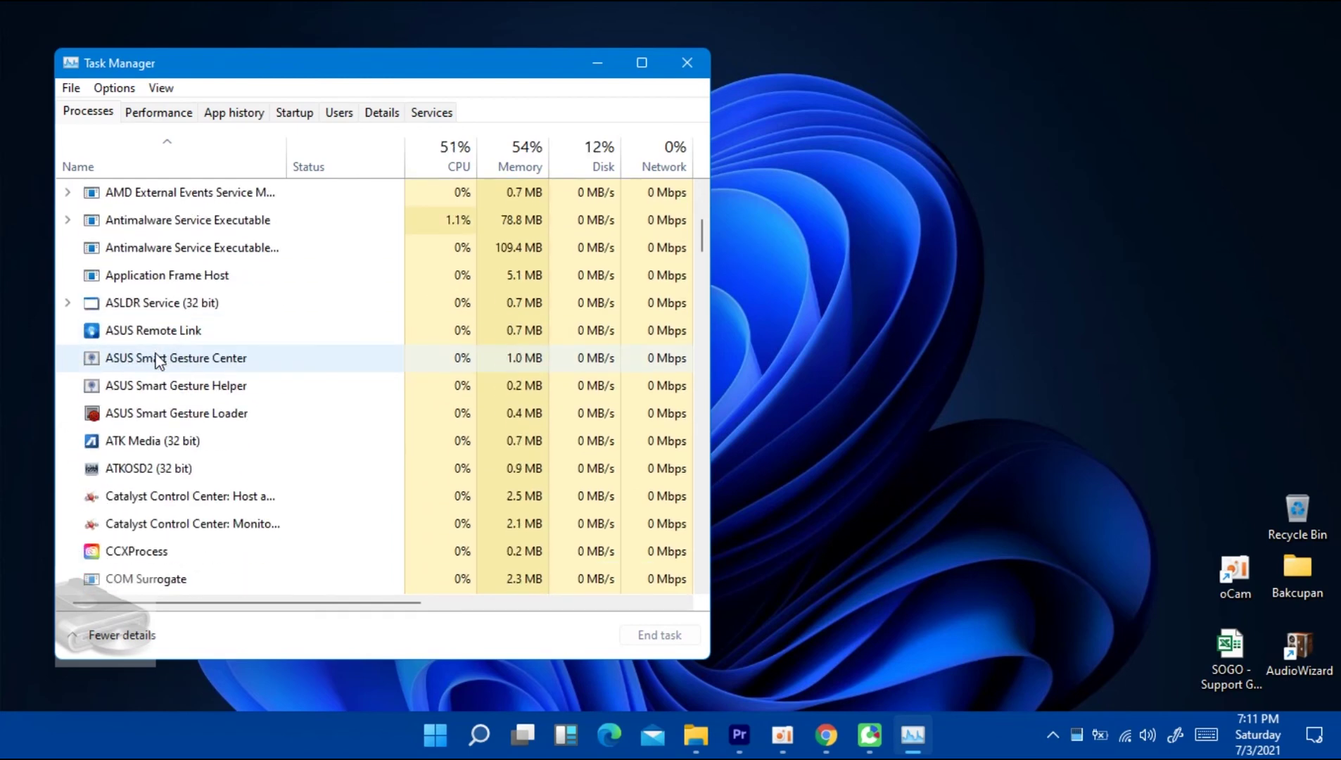
pyautogui.click(166, 113)
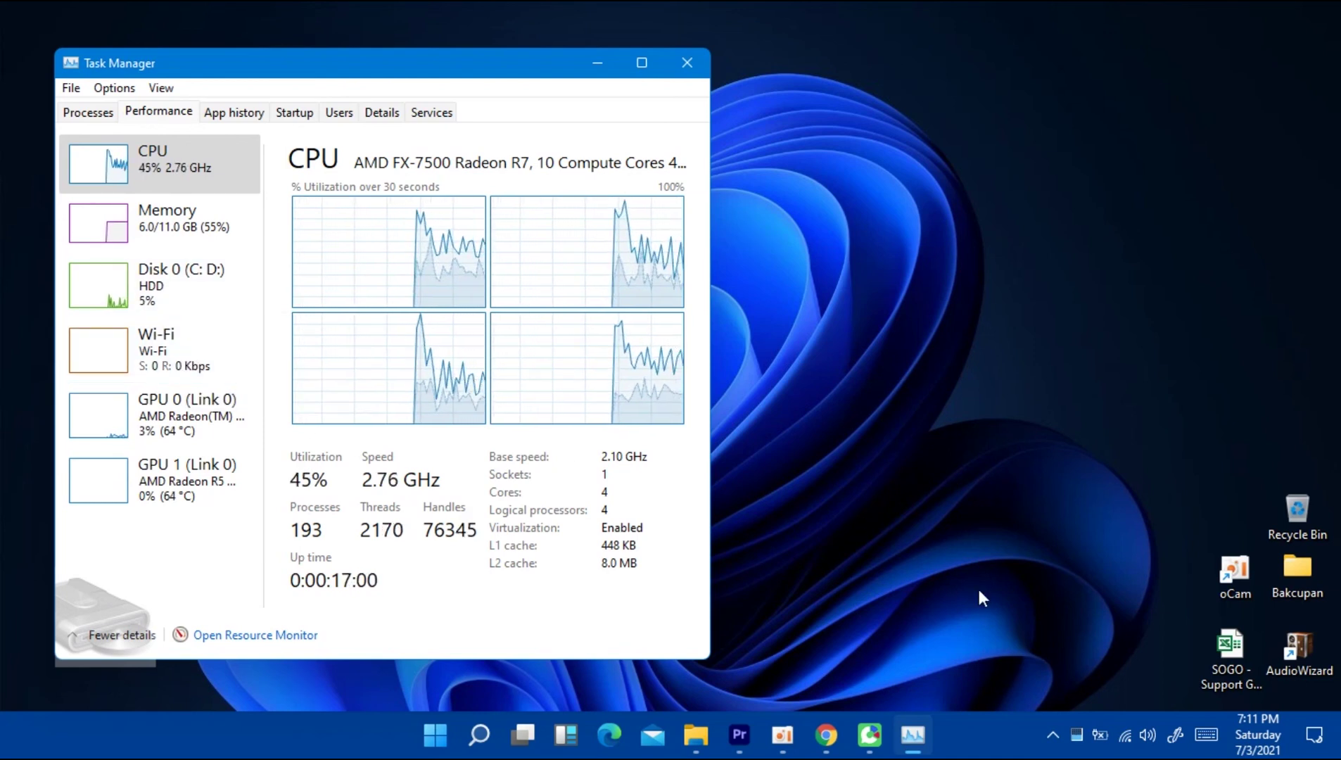
# - Open the notification area and read through the startup app, AMD Catalyst and Windows Security notifications
pyautogui.click(1124, 735)
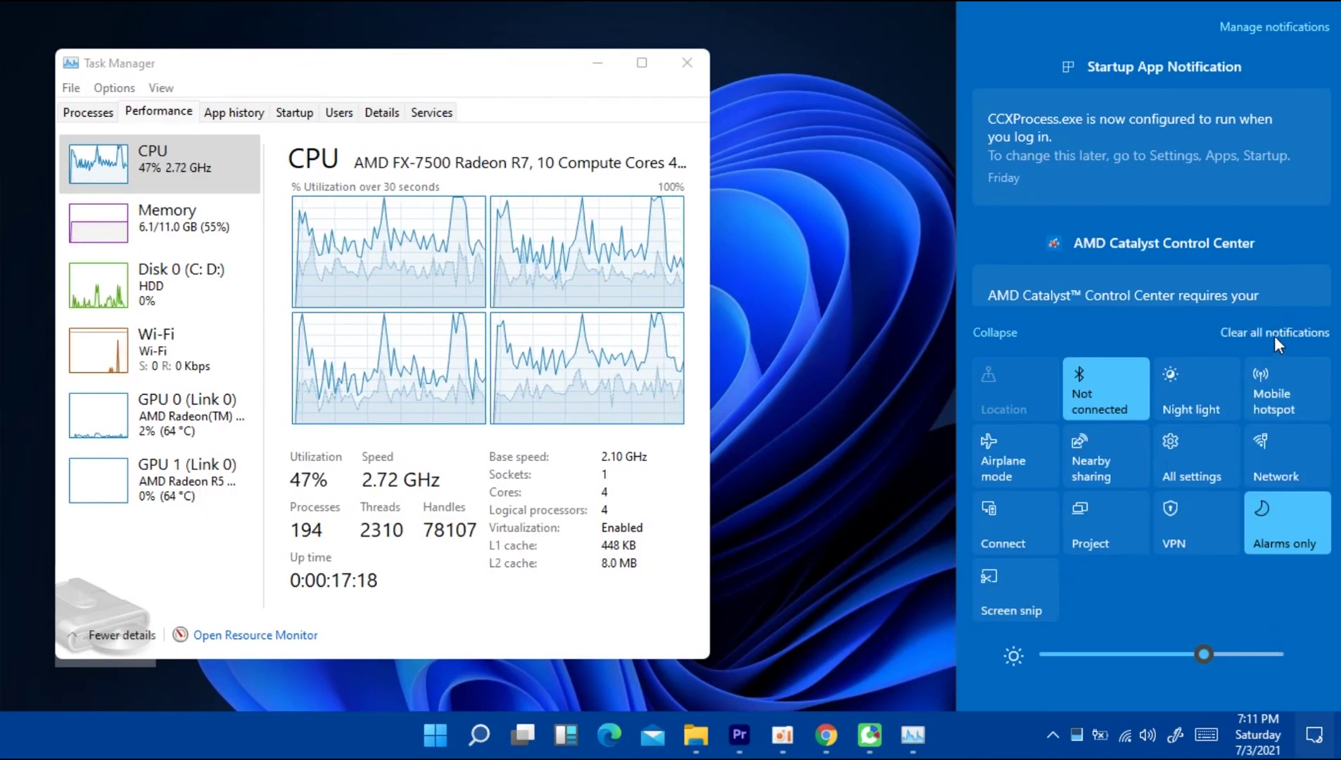
pyautogui.scroll(-2, 1180, 241)
pyautogui.scroll(-5, 1180, 241)
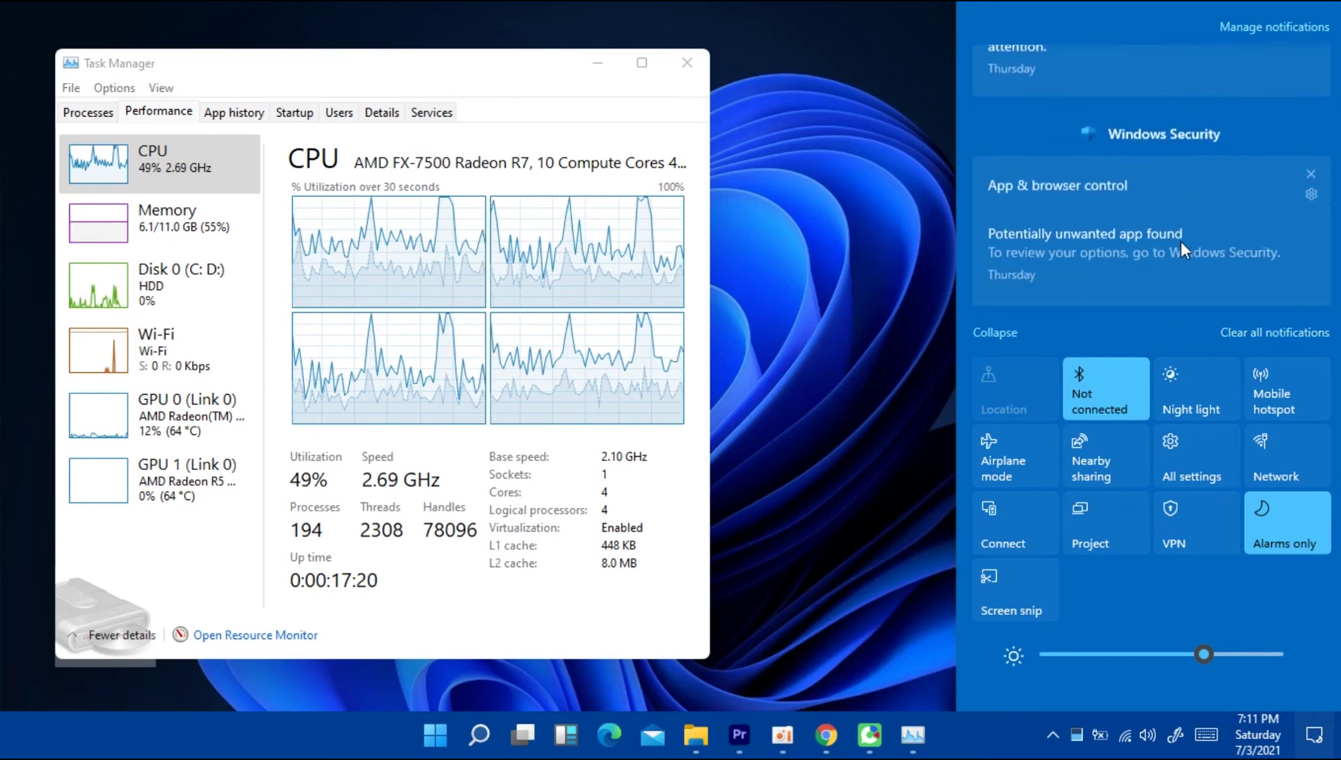
pyautogui.scroll(-1, 1180, 241)
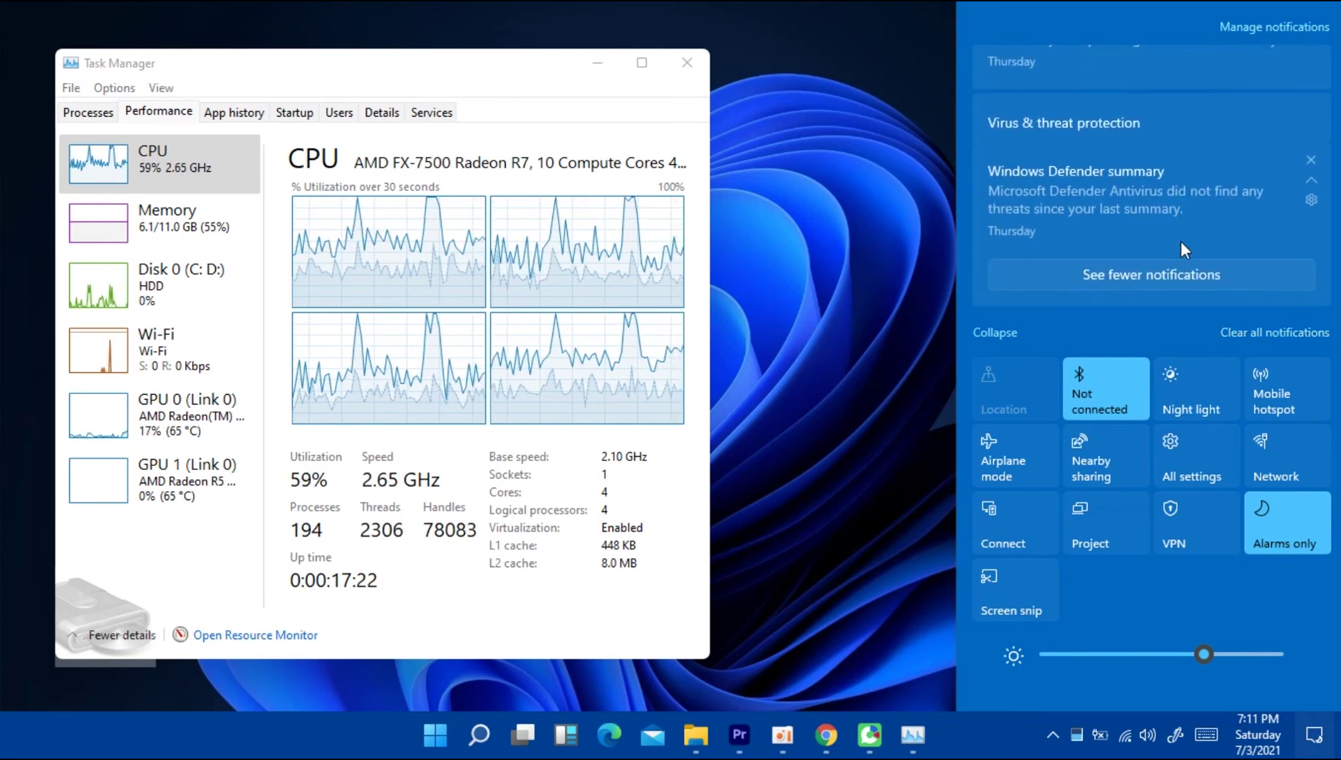